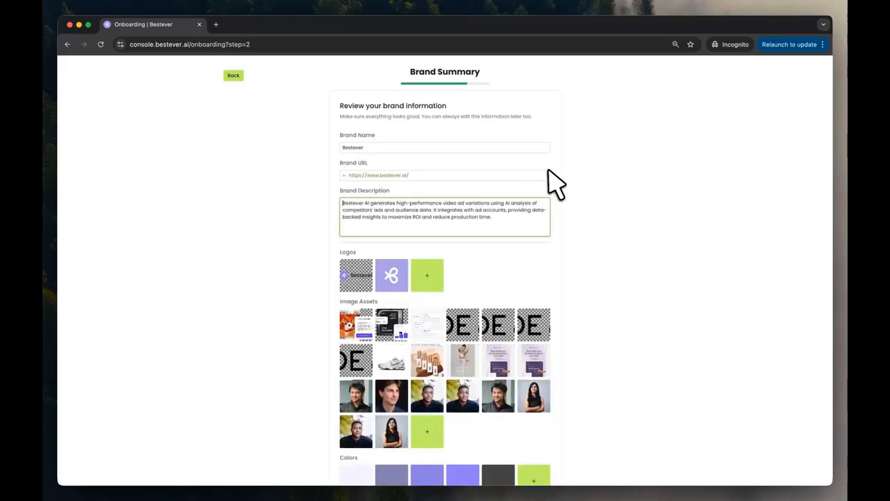
Confirm the brand summary and the suggested personas to complete onboarding
scroll(557, 182, "down", 3)
mouse_move(549, 329)
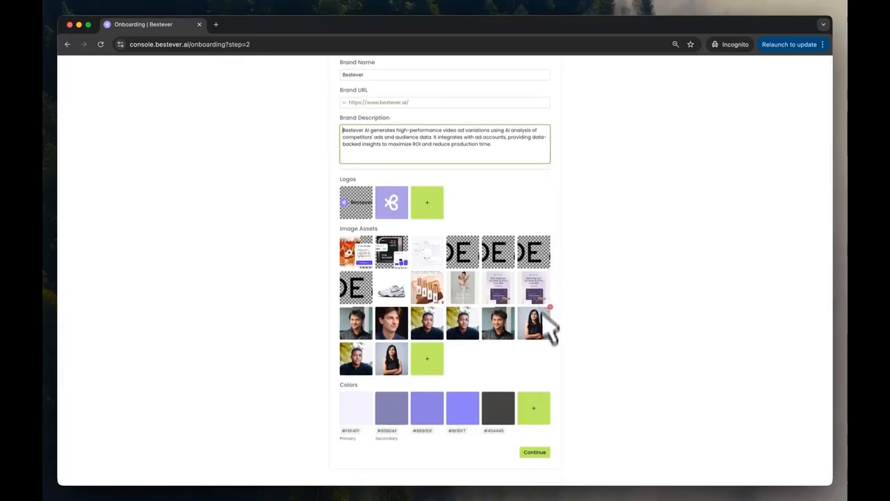
left_click(541, 452)
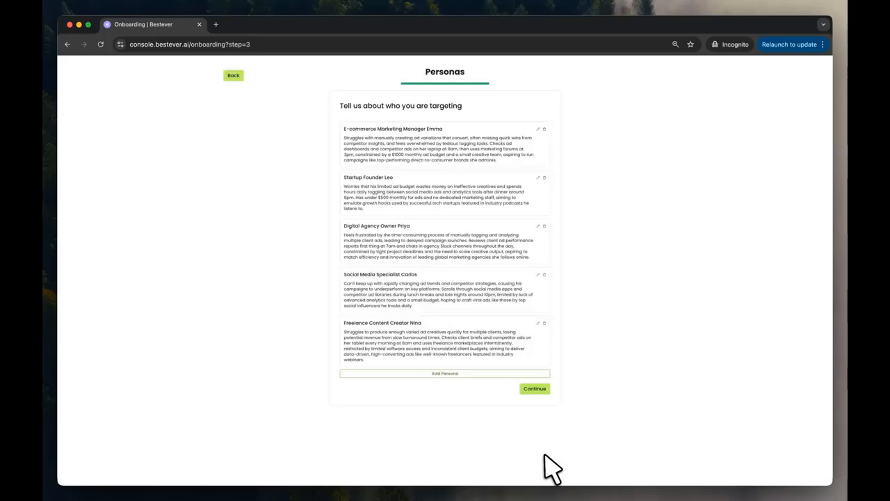
left_click(537, 389)
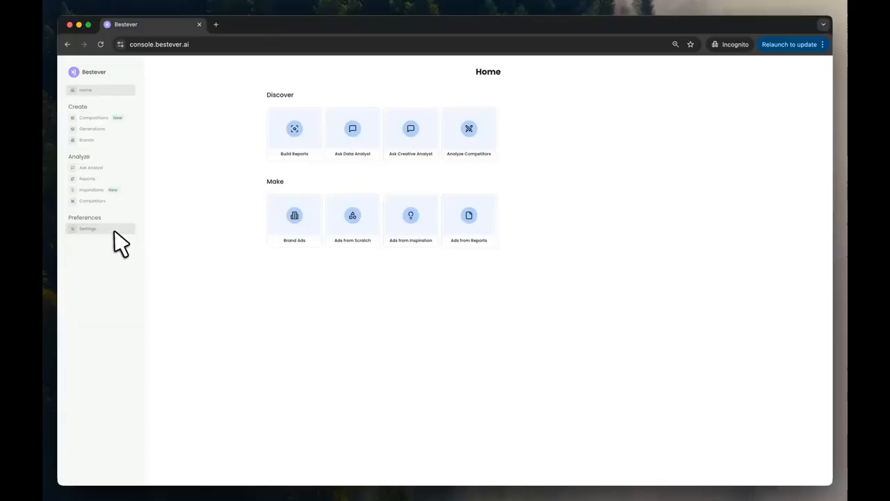
Open the ad platform connections in settings and authorize BesteverAI on Facebook for all current and future Pages
left_click(115, 231)
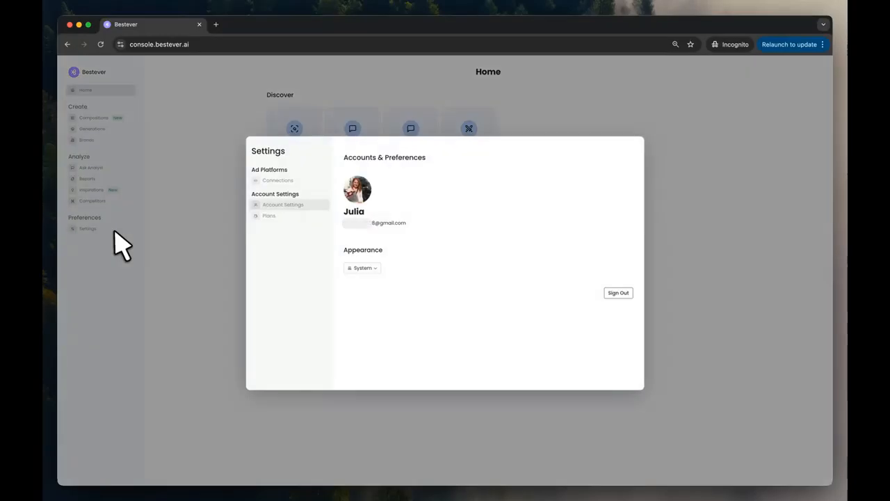
left_click(293, 181)
left_click(582, 174)
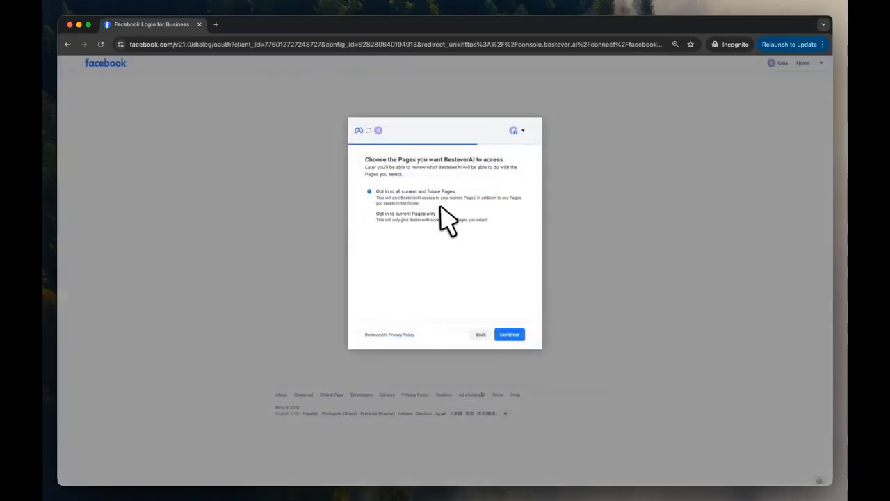
left_click(508, 333)
left_click(512, 334)
left_click(512, 334)
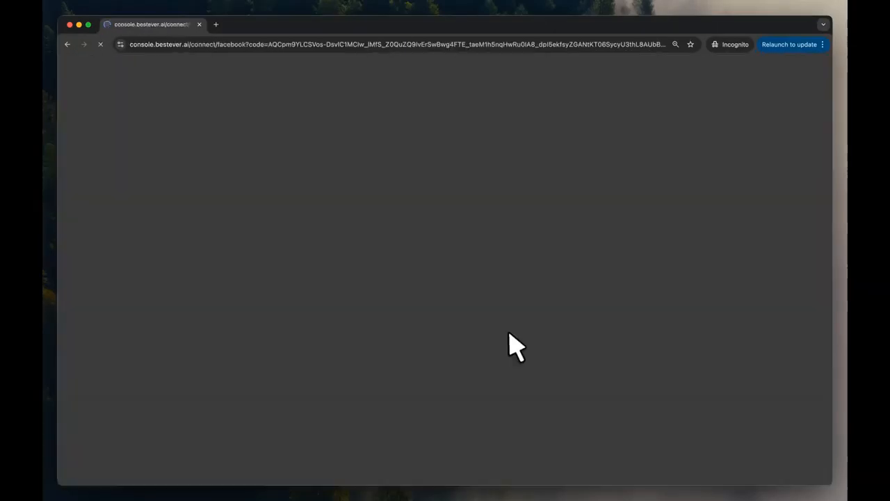
Connect the fifth ad account in the list and finish the ad account connection
left_click(569, 172)
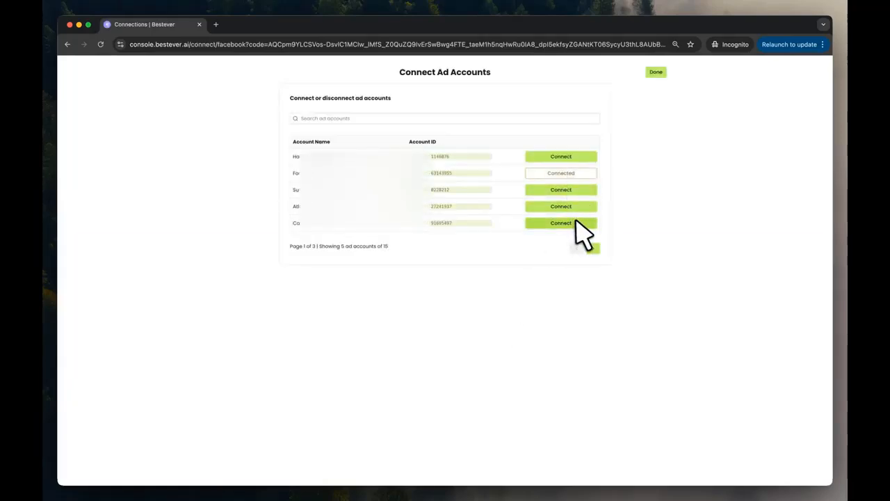
left_click(575, 222)
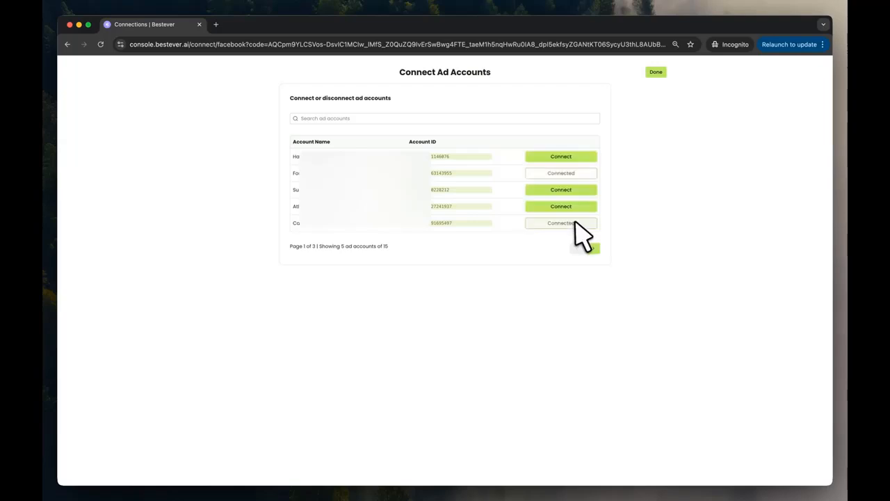
left_click(655, 72)
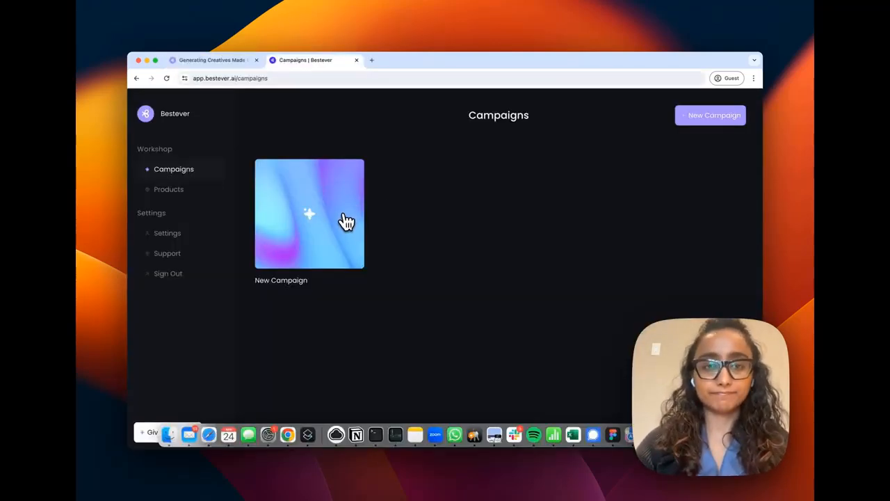
Start a new campaign by pasting the Airbnb web link and submitting it
left_click(346, 222)
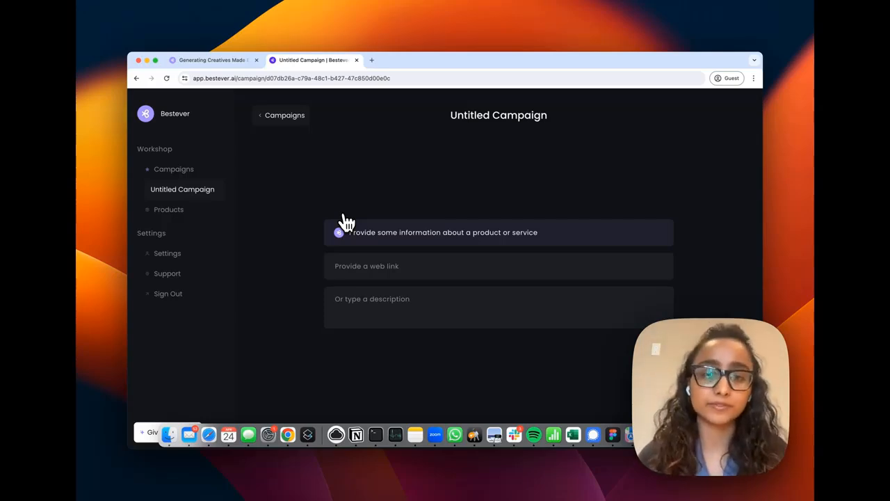
left_click(357, 266)
type("https://www.airbnb.com/")
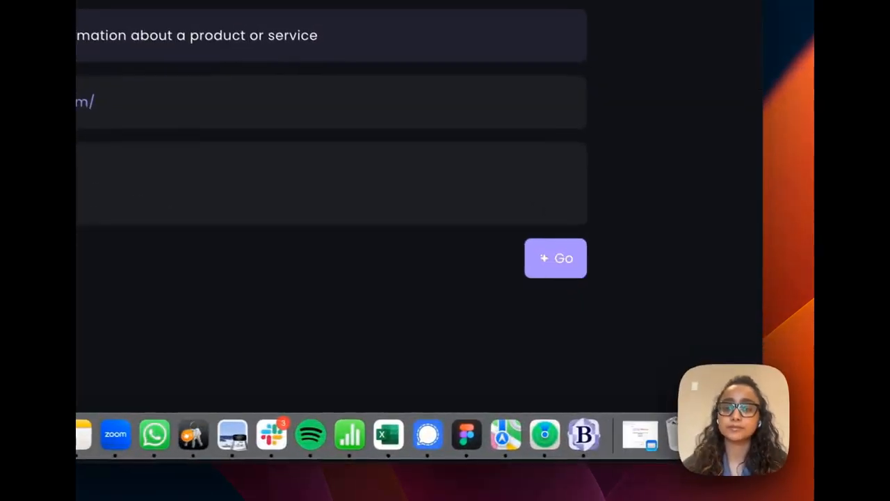
left_click(653, 345)
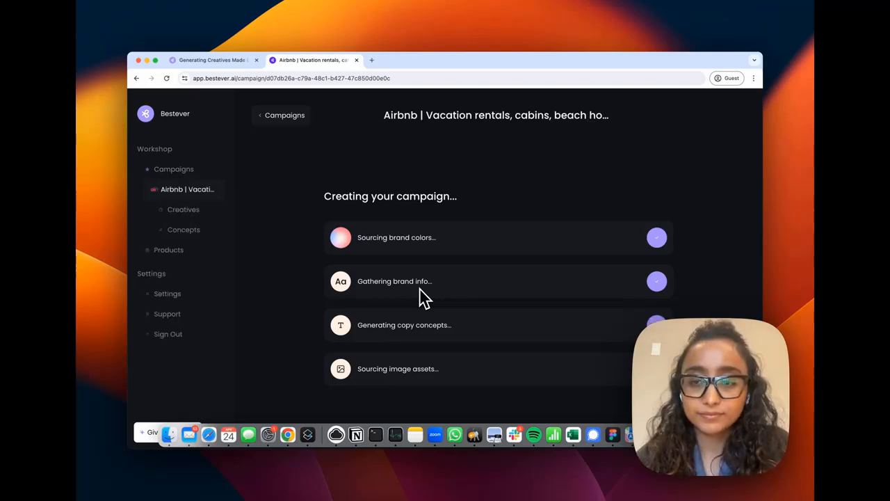
Set the campaign's target audience to Travel enthusiasts and its goal to Increase awareness
scroll(397, 278, "down", 2)
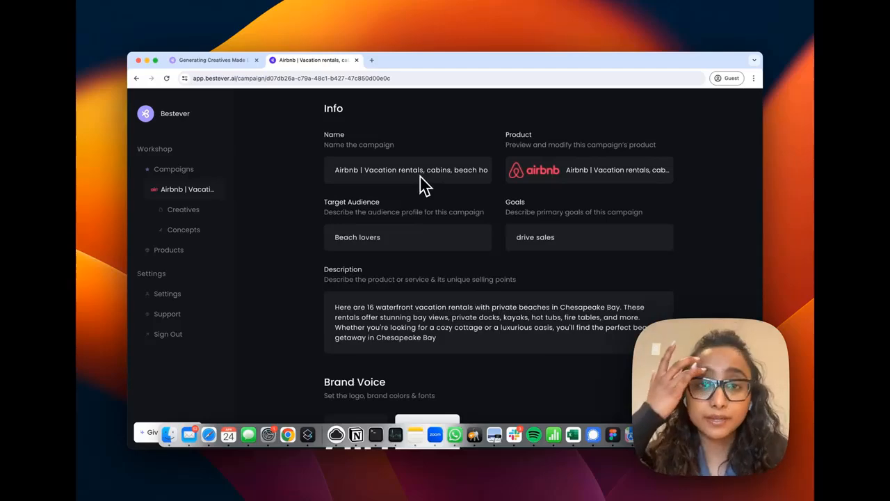
left_click(410, 237)
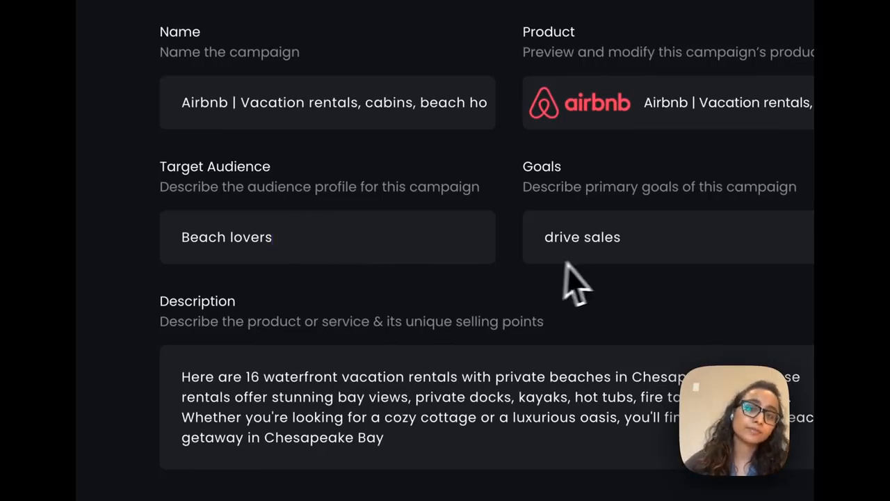
left_click(588, 238)
triple_click(314, 235)
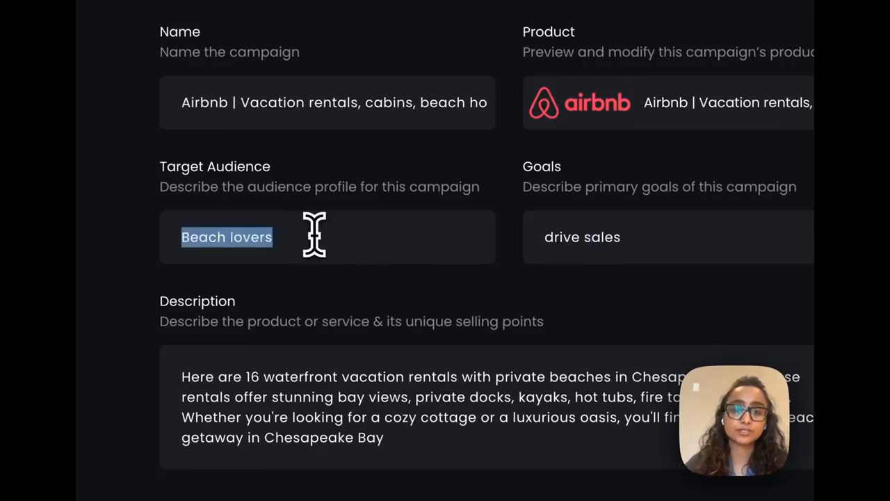
type("Trave")
type("l en")
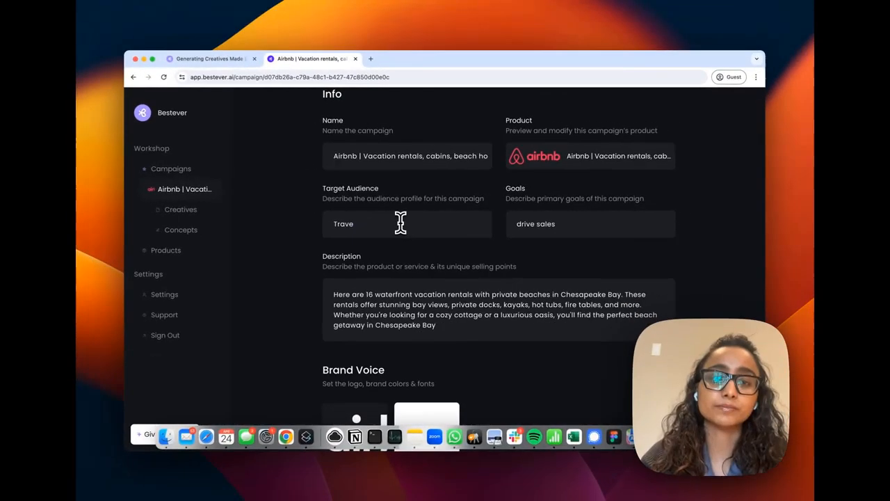
type("thusiasts")
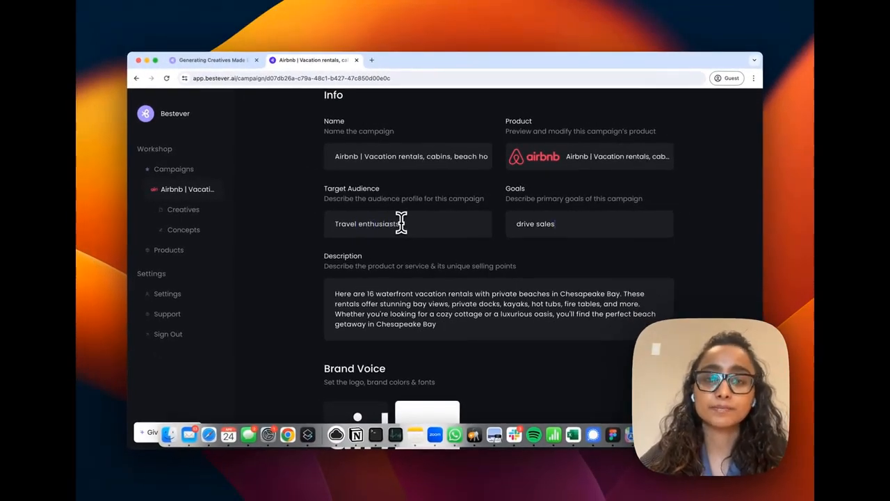
triple_click(519, 224)
type("Increas")
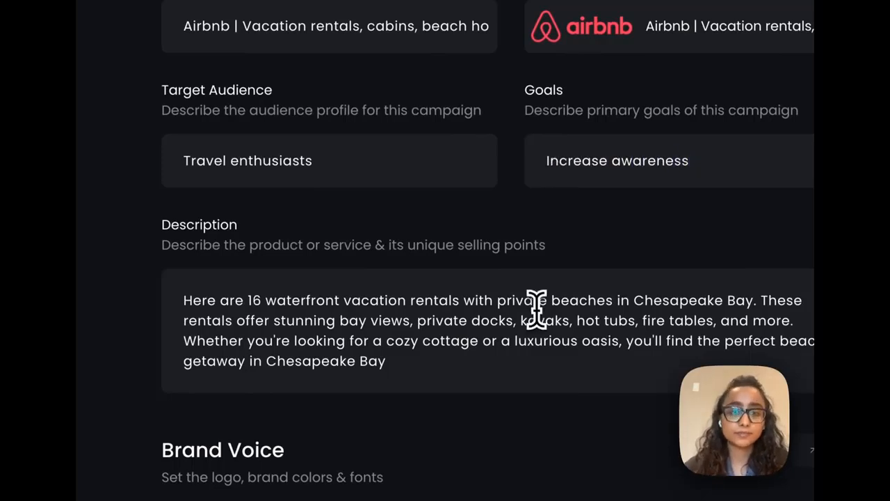
Replace the description with: Airbnb is a very cool way to discover exotic travel locations, some very cool stays that would not otherwise be accessible to everyone
scroll(332, 340, "down", 5)
scroll(332, 355, "down", 2)
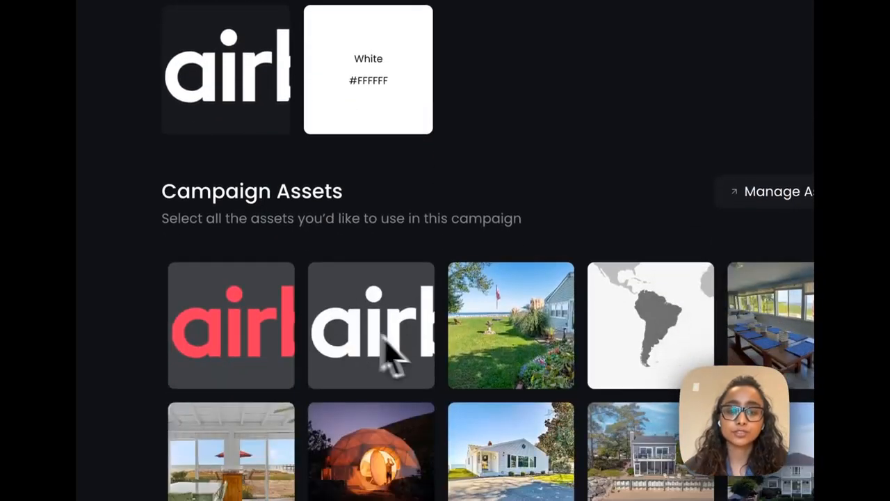
scroll(387, 354, "up", 5)
triple_click(381, 173)
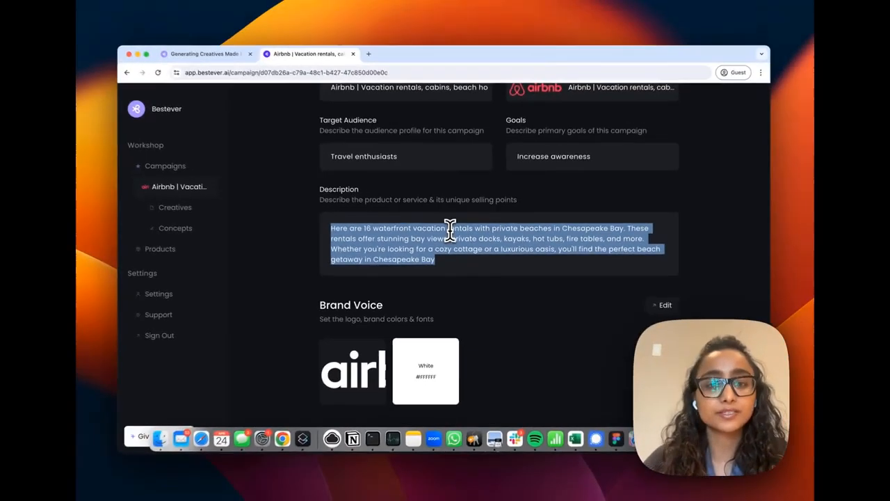
key("BackSpace")
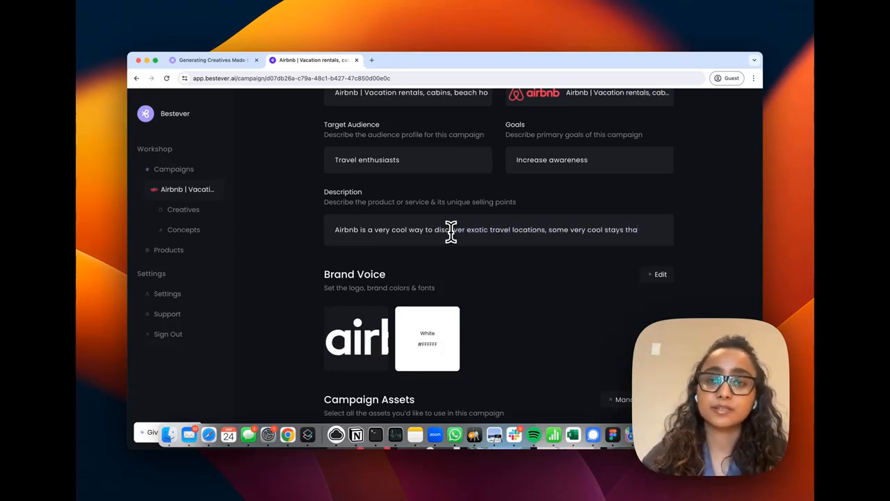
type("t would not otherwise be accessible to everyone.")
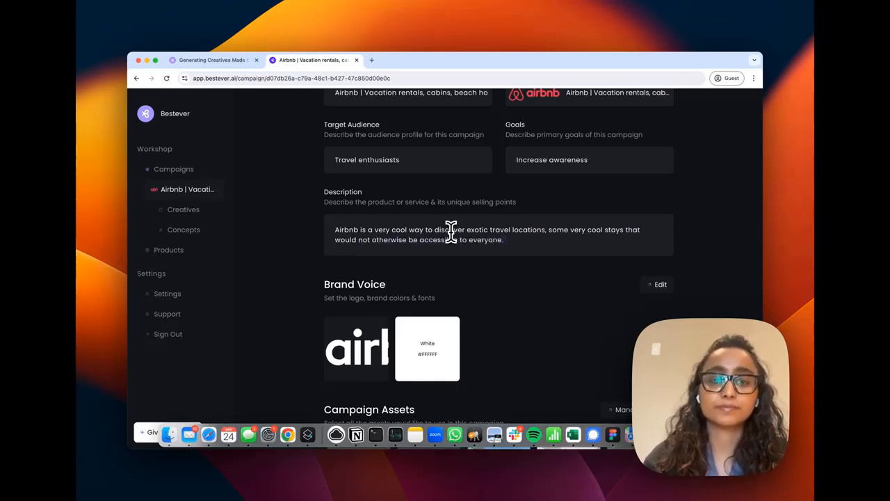
Open the campaign assets manager and remove the map, dining room and driveway house images from My Images
scroll(453, 240, "down", 5)
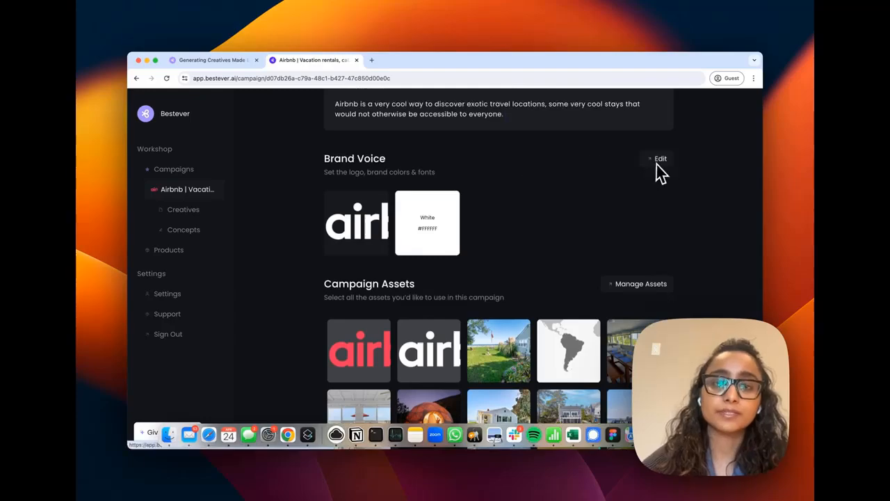
scroll(457, 232, "down", 3)
left_click(643, 226)
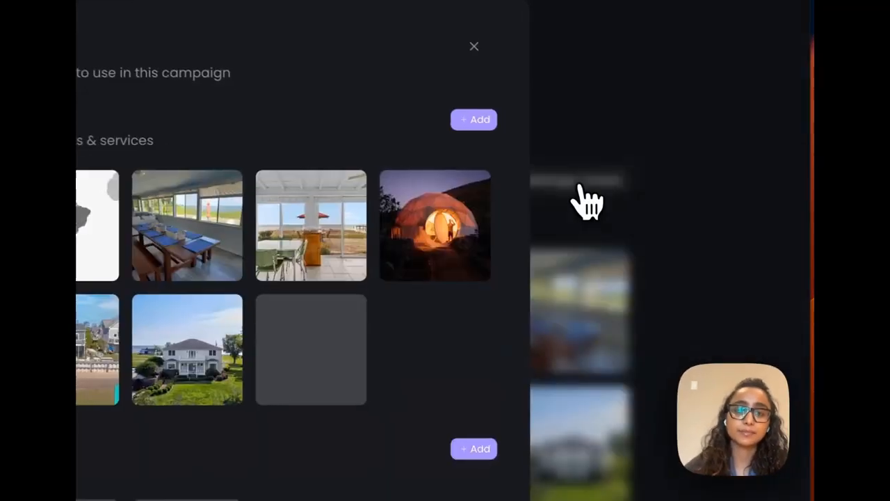
scroll(299, 291, "down", 2)
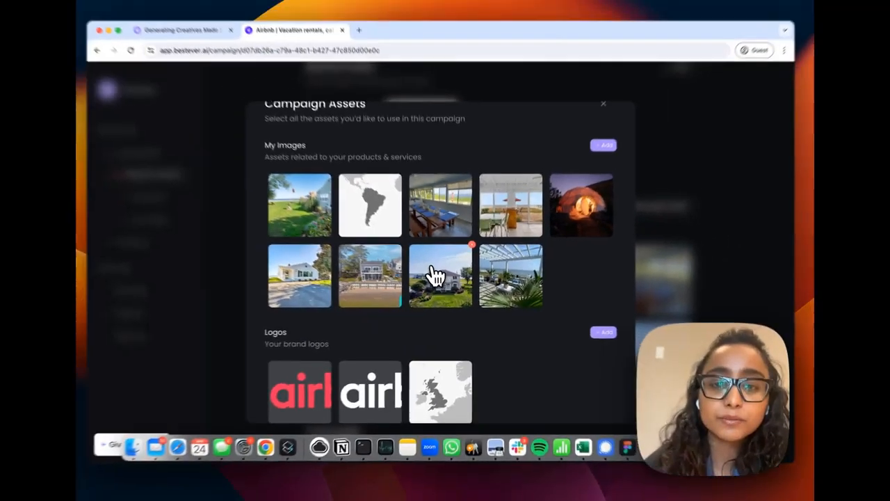
scroll(445, 273, "up", 2)
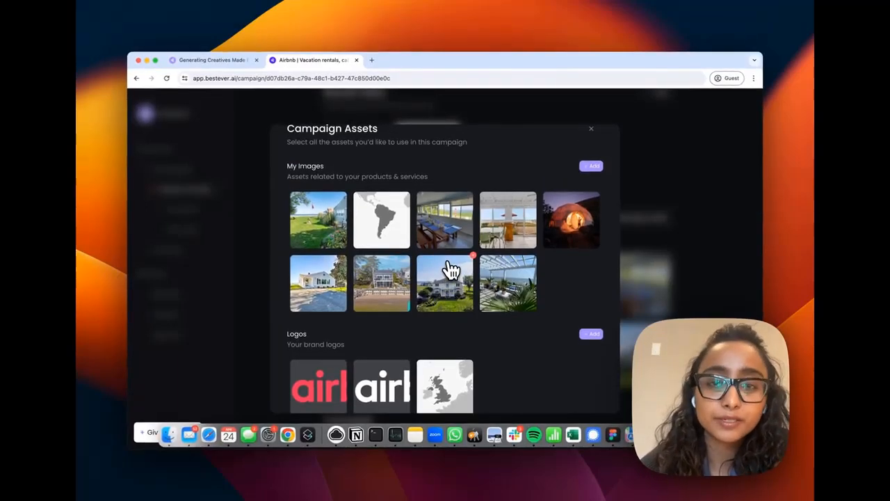
left_click(409, 194)
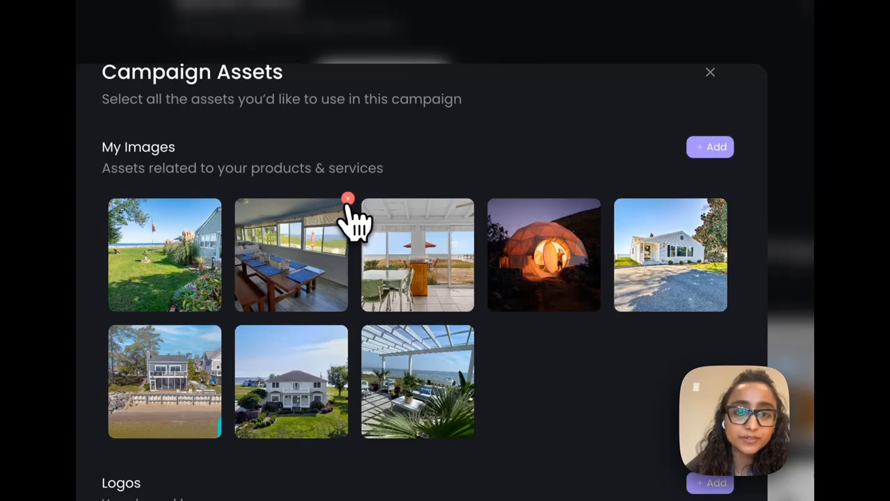
left_click(347, 200)
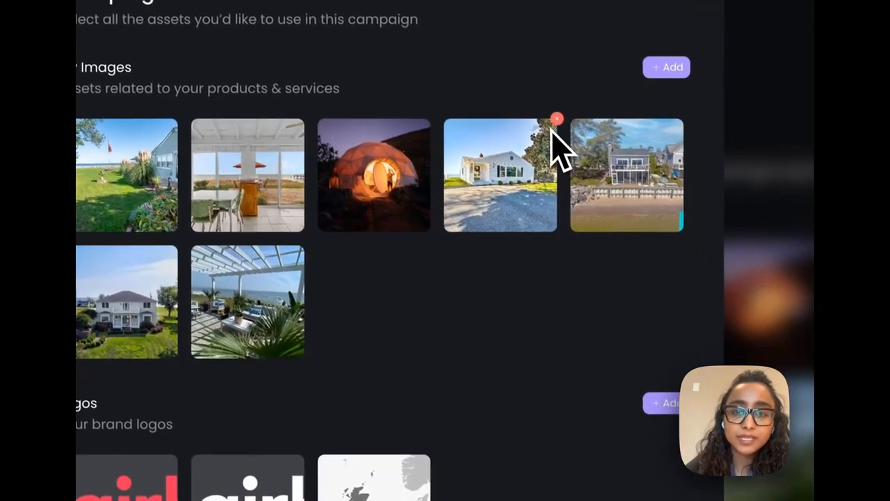
left_click(557, 120)
Remove the map image from the brand logos and open the red Airbnb logo for preview
scroll(347, 363, "down", 1)
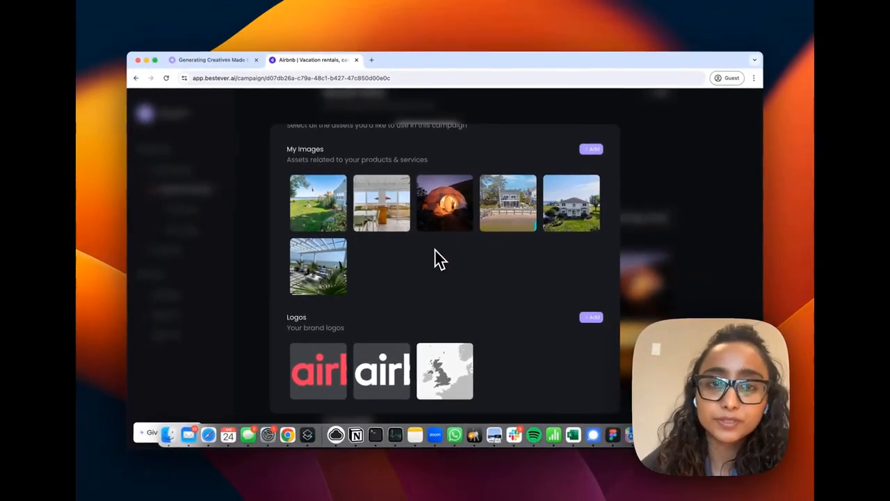
scroll(439, 258, "down", 3)
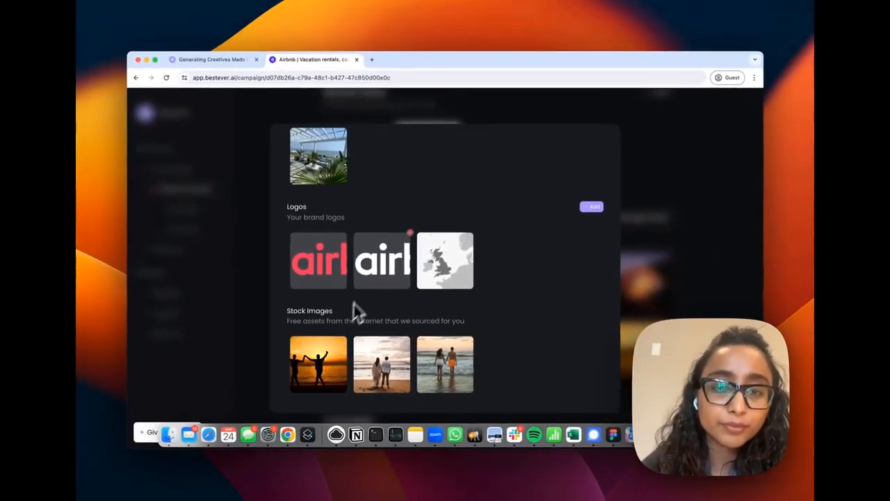
scroll(354, 308, "up", 4)
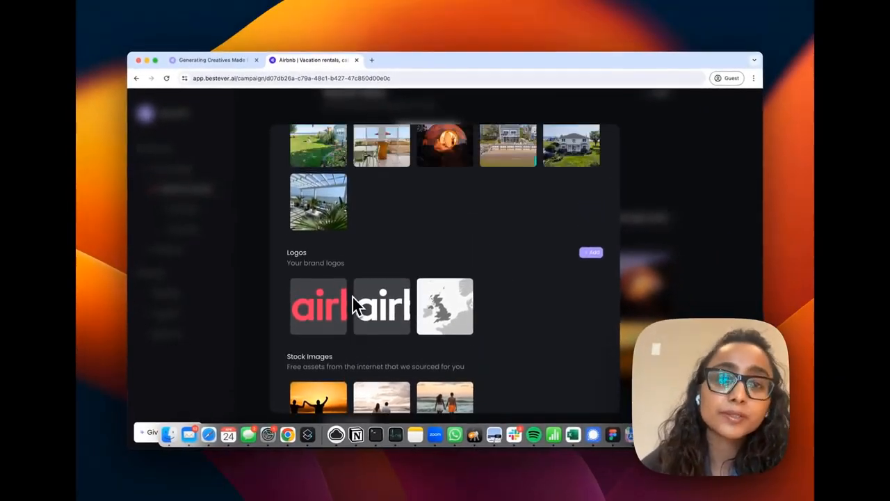
scroll(369, 239, "up", 1)
scroll(339, 201, "up", 2)
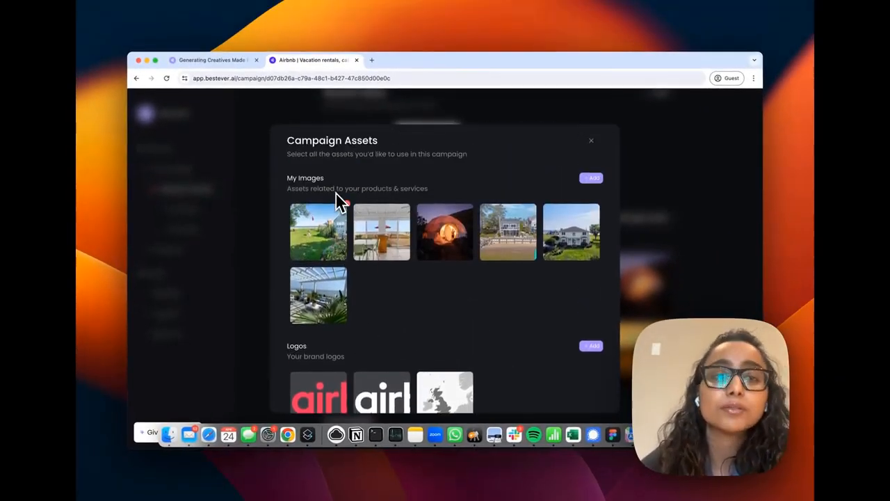
scroll(338, 200, "down", 4)
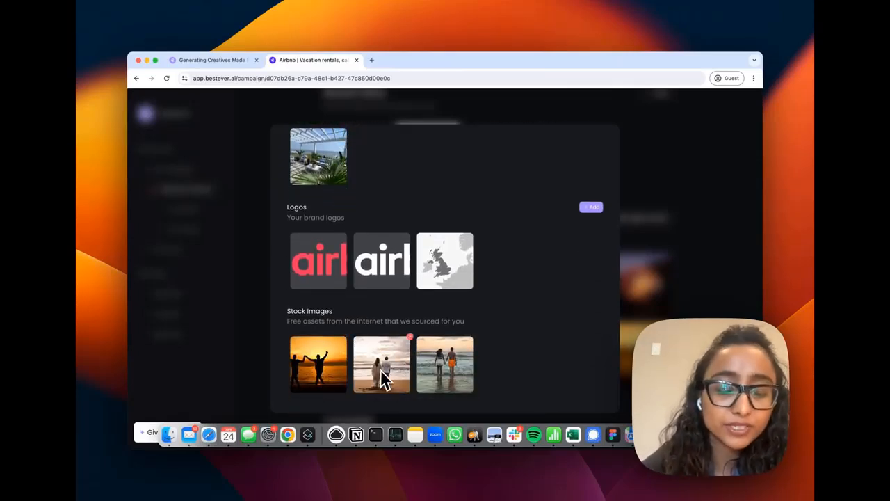
left_click(473, 234)
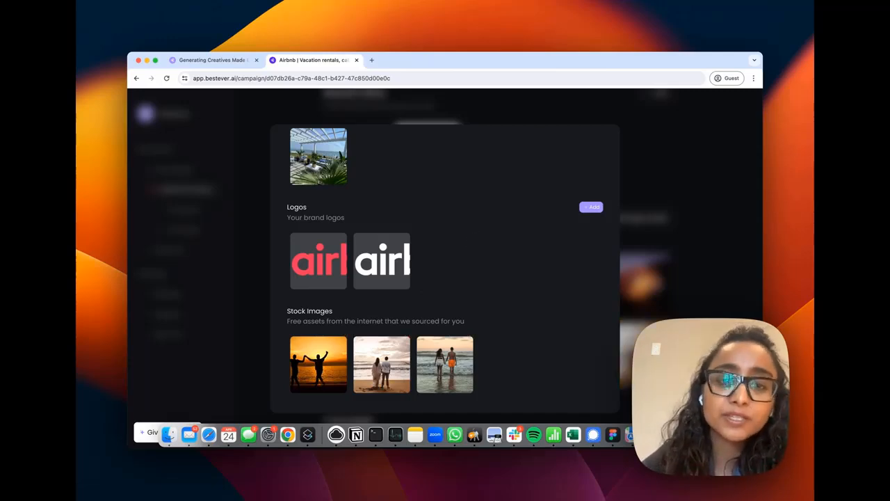
left_click(389, 267)
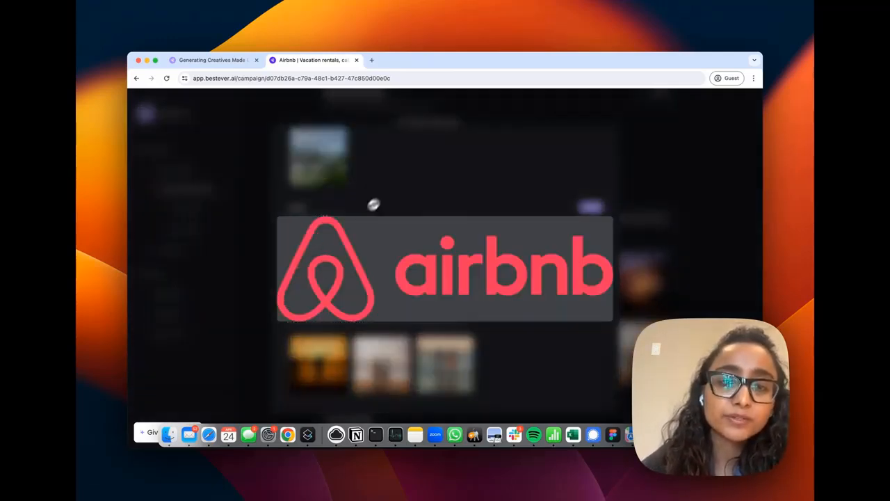
Close the logo preview and the campaign assets manager
left_click(384, 215)
scroll(383, 215, "up", 5)
scroll(371, 246, "down", 5)
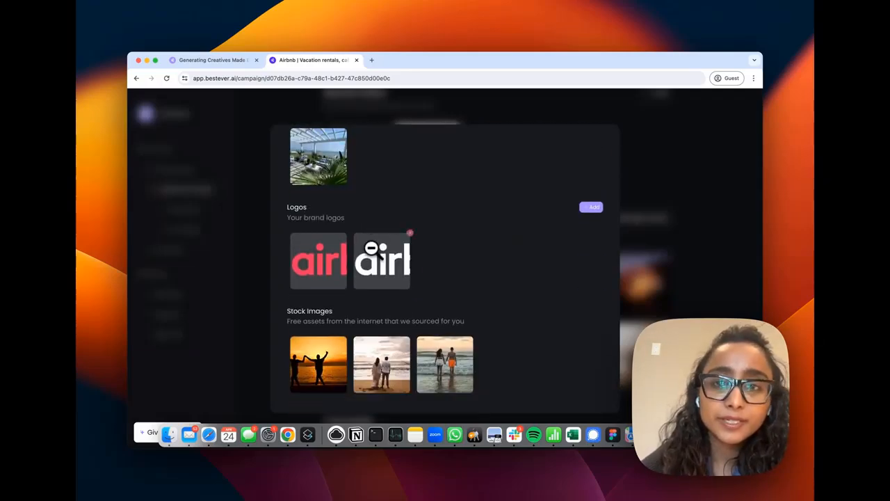
scroll(379, 239, "up", 5)
left_click(592, 152)
Open the product's brand voice settings and add ABeeZee as a brand font
scroll(391, 264, "up", 2)
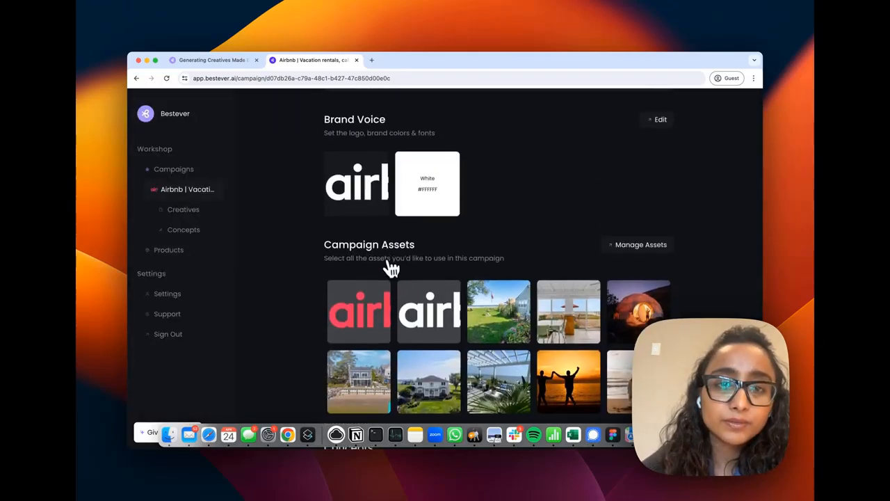
left_click(381, 199)
scroll(365, 223, "up", 4)
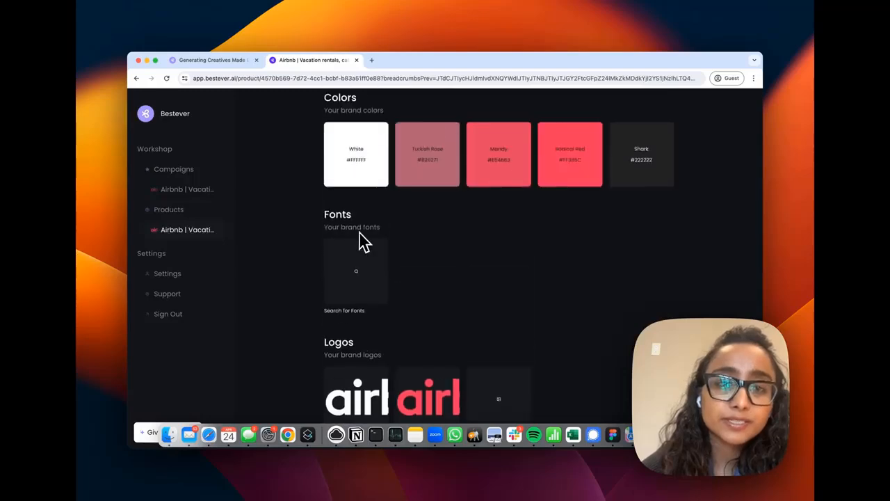
scroll(407, 201, "up", 1)
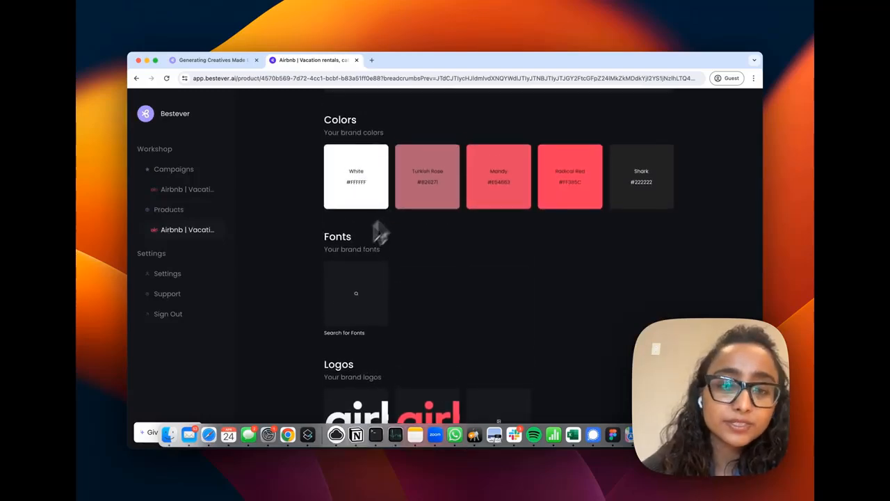
left_click(356, 295)
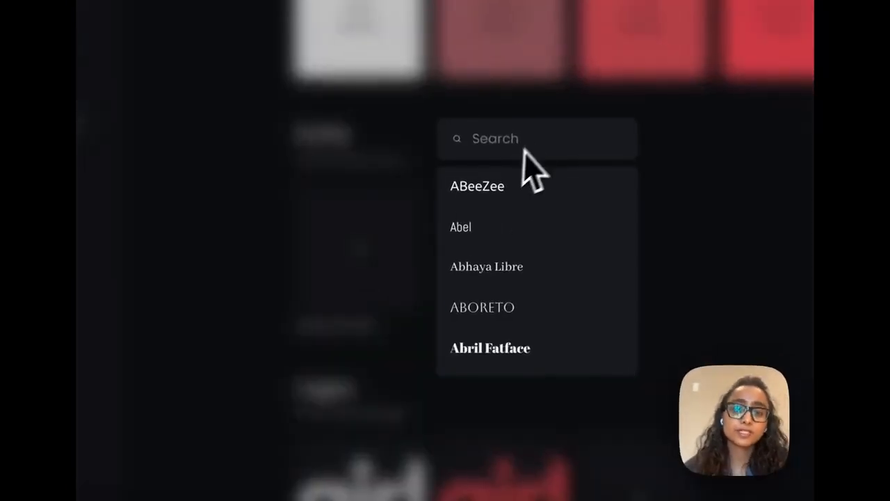
left_click(511, 201)
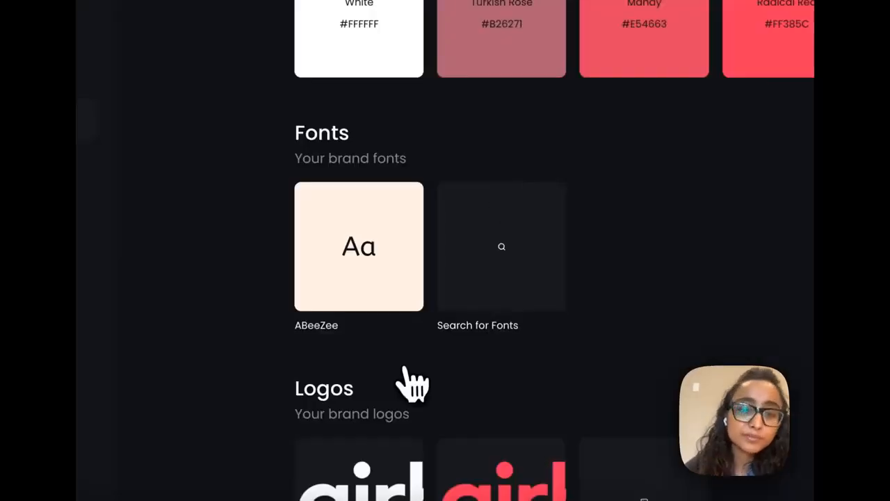
Return to the campaign page and open the full list of concepts
scroll(411, 383, "down", 1)
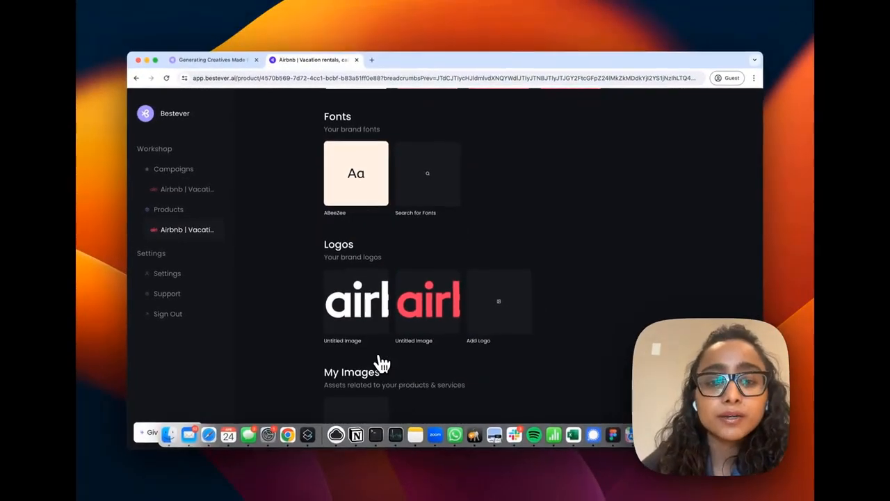
scroll(382, 363, "down", 1)
scroll(382, 363, "up", 8)
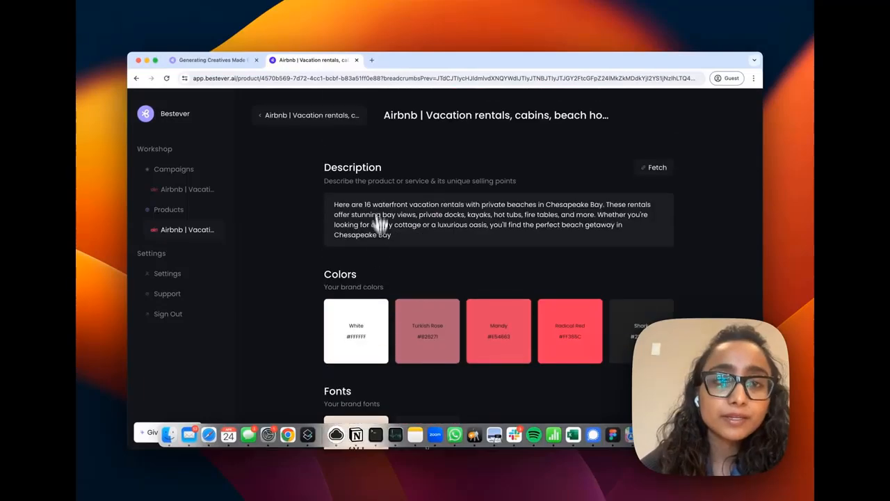
left_click(332, 121)
scroll(417, 252, "down", 5)
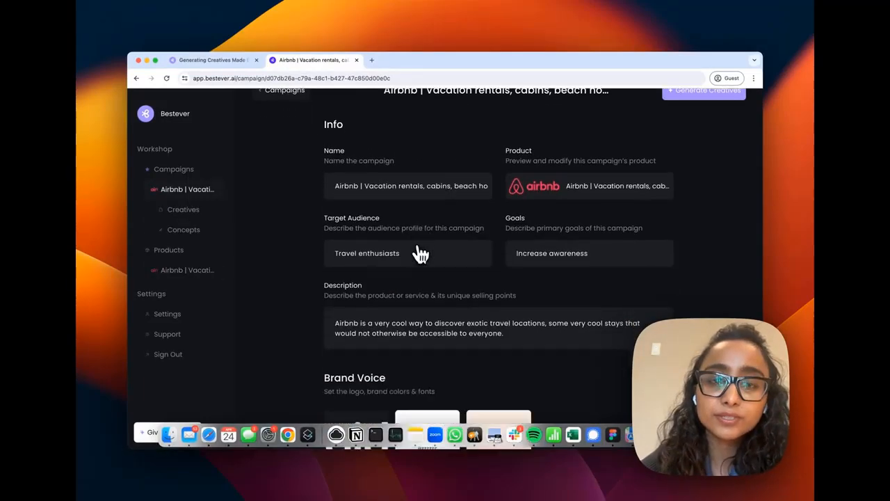
scroll(417, 254, "down", 5)
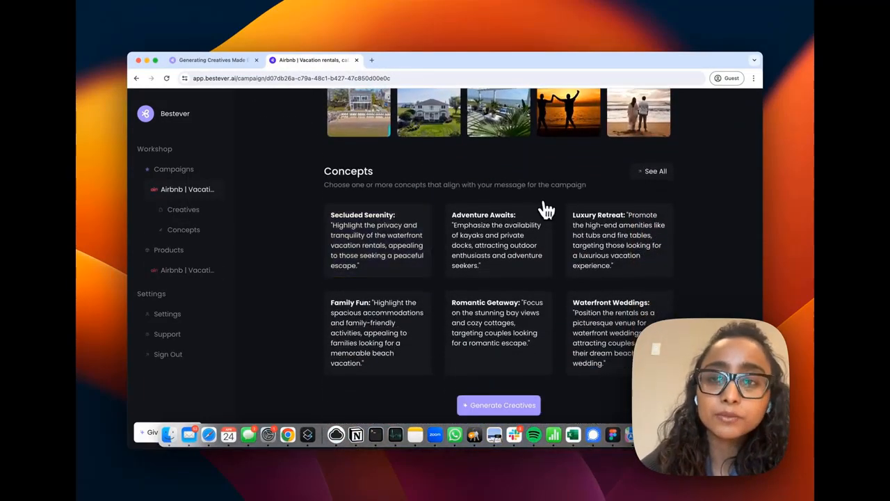
left_click(647, 179)
scroll(457, 288, "down", 1)
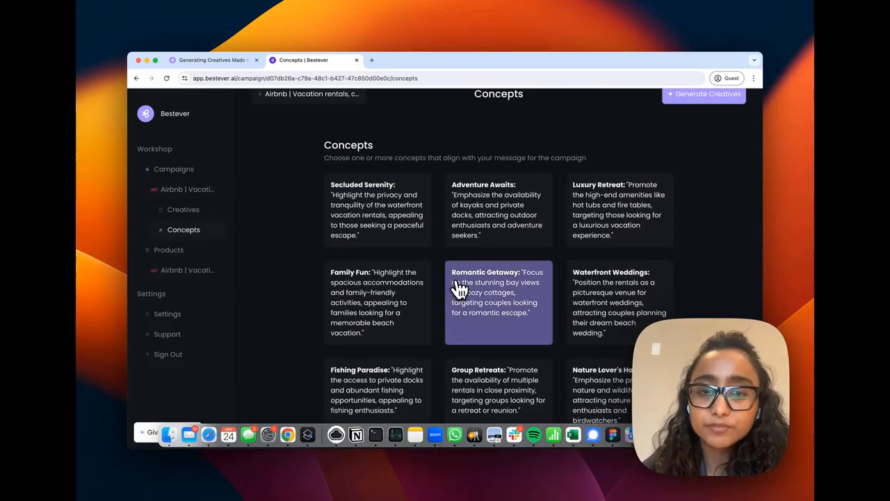
Select the Romantic Getaway and Family Fun concepts and generate creatives
left_click(506, 311)
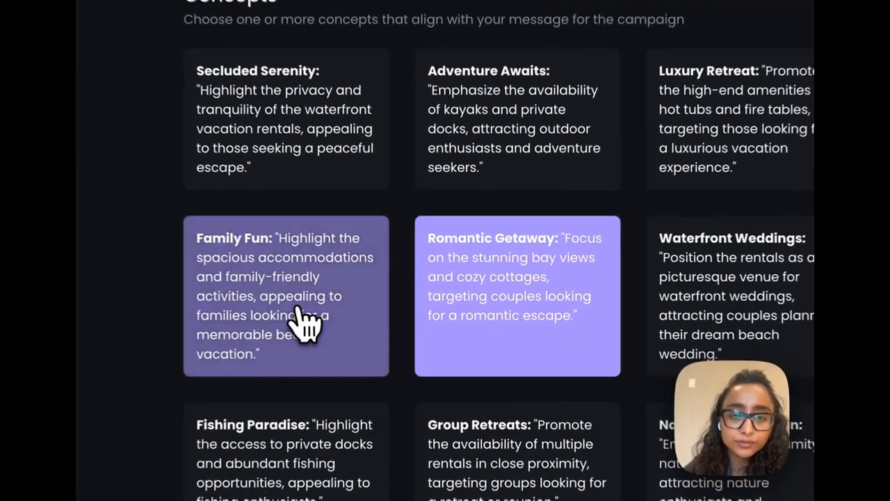
left_click(393, 312)
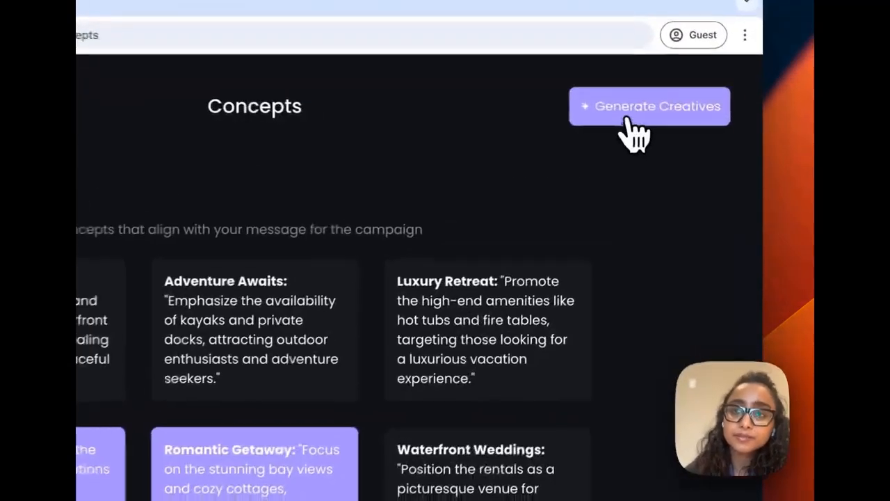
left_click(695, 120)
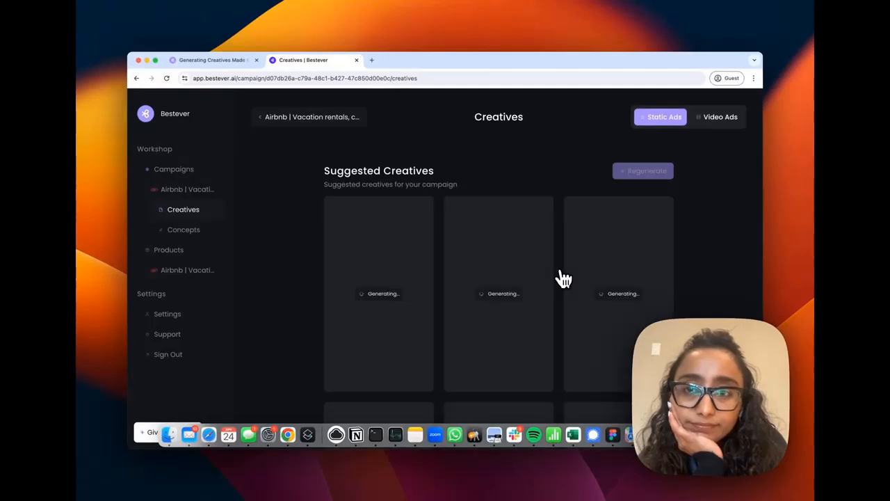
Browse the suggested creatives as they generate
scroll(563, 279, "down", 1)
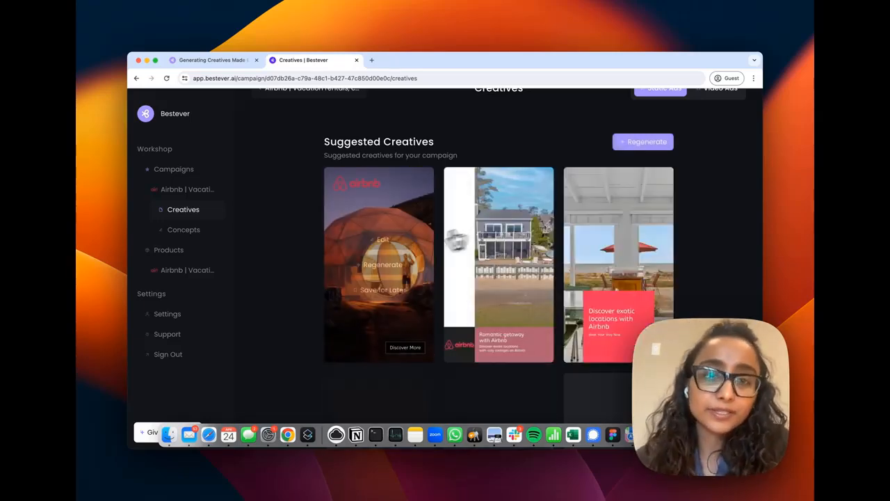
scroll(309, 362, "down", 2)
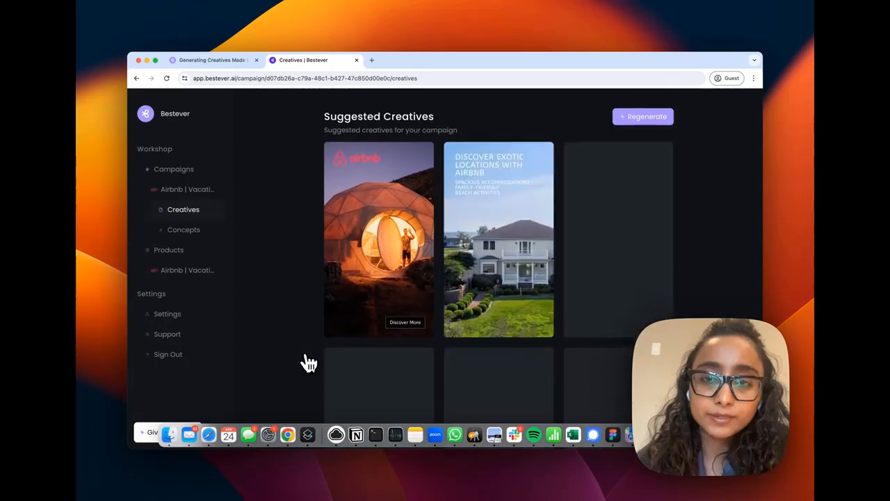
mouse_move(584, 240)
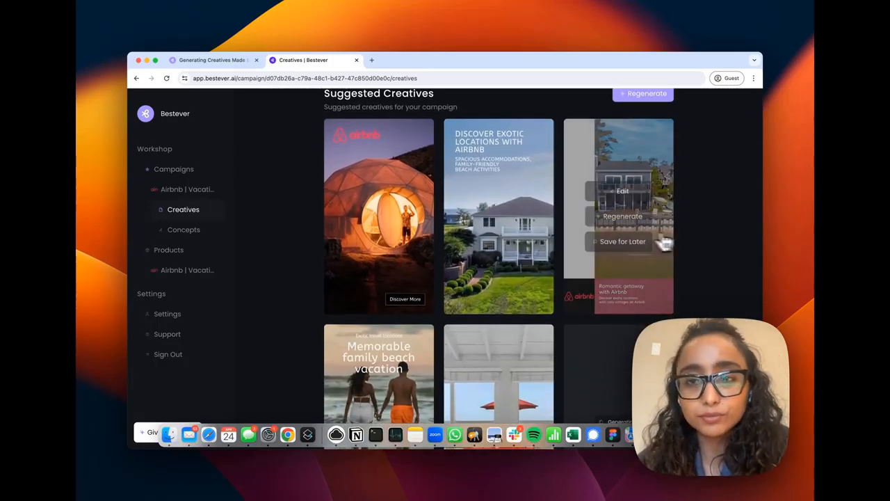
scroll(576, 239, "down", 1)
scroll(677, 244, "down", 3)
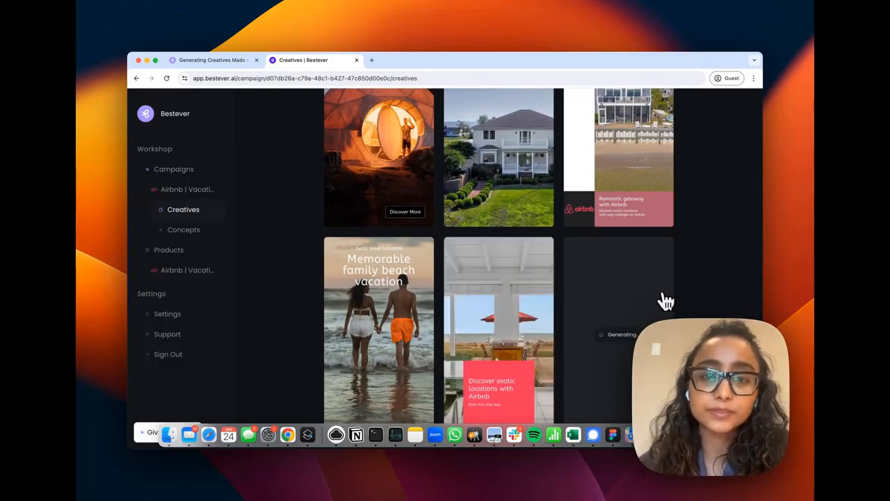
scroll(292, 333, "up", 3)
mouse_move(370, 212)
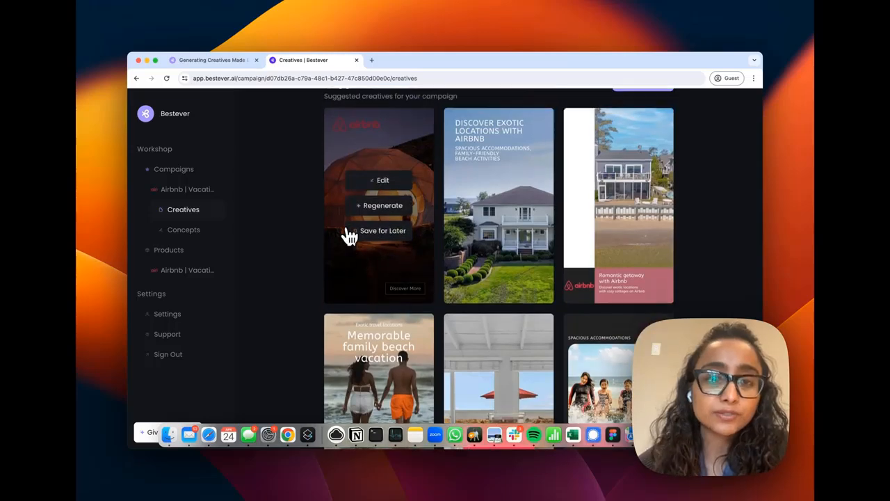
Save the glowing dome creative for later
left_click(351, 234)
scroll(389, 229, "up", 3)
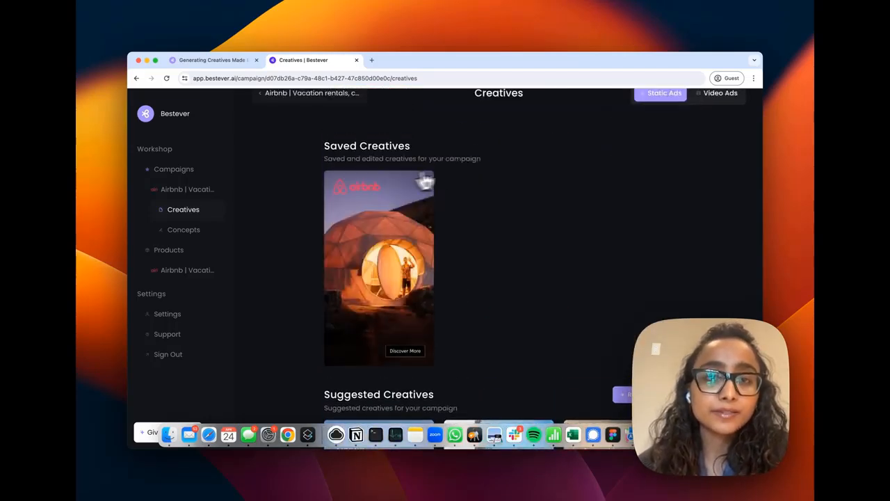
mouse_move(399, 219)
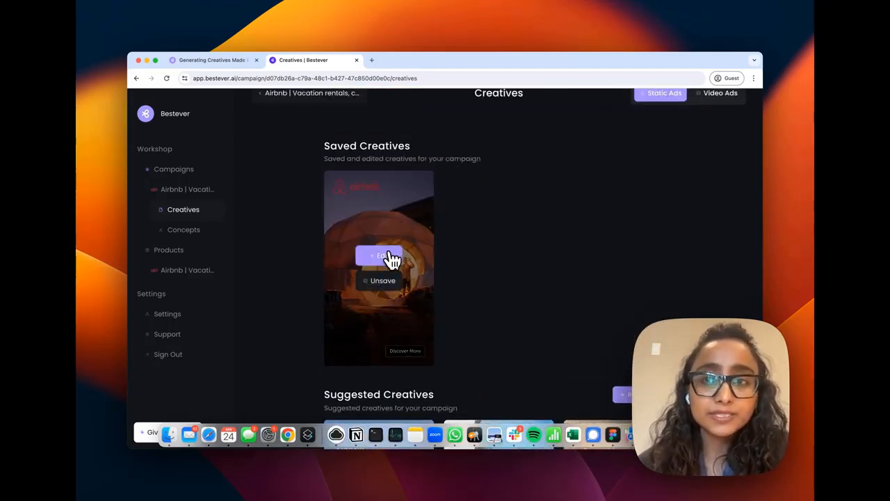
Browse the creatives under Video Ads and return to Static Ads
left_click(727, 96)
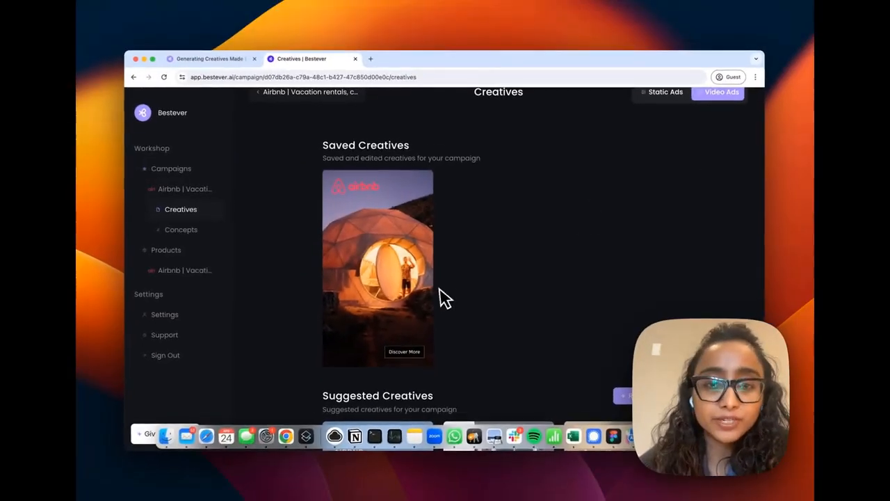
scroll(445, 252, "down", 10)
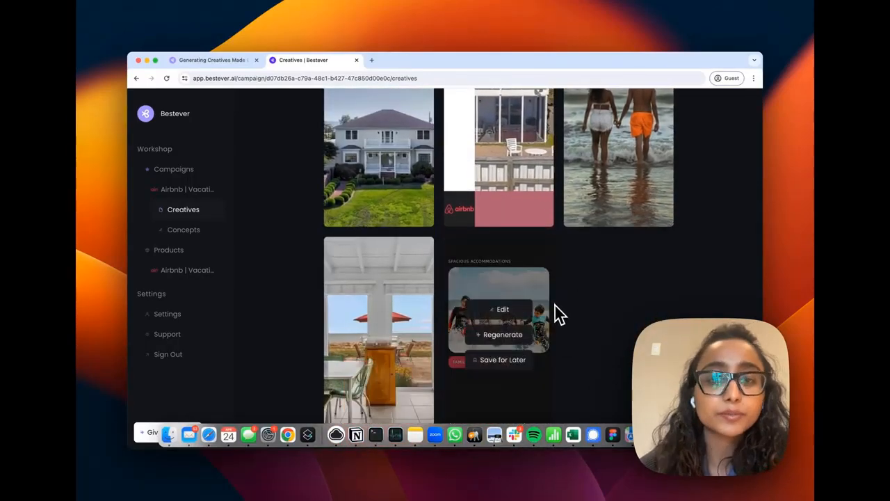
scroll(558, 313, "up", 10)
left_click(662, 124)
Open the saved dome creative in the editor and set its aspect ratio to Square
mouse_move(413, 294)
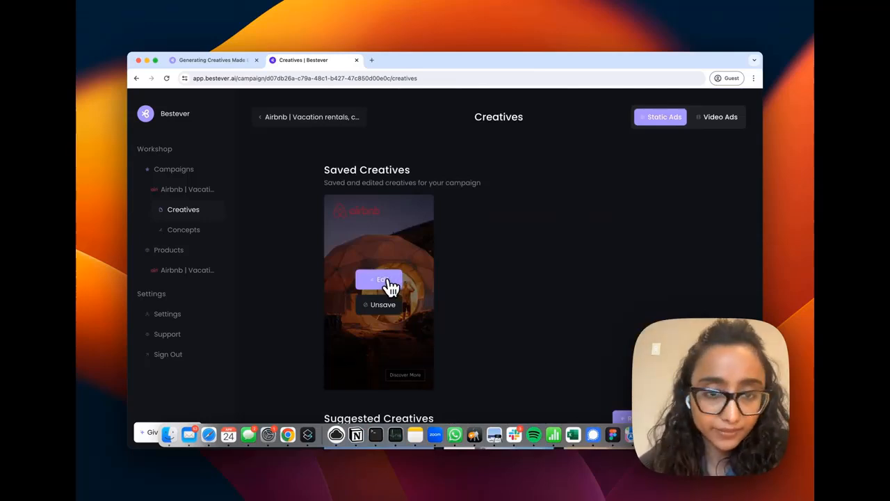
left_click(380, 281)
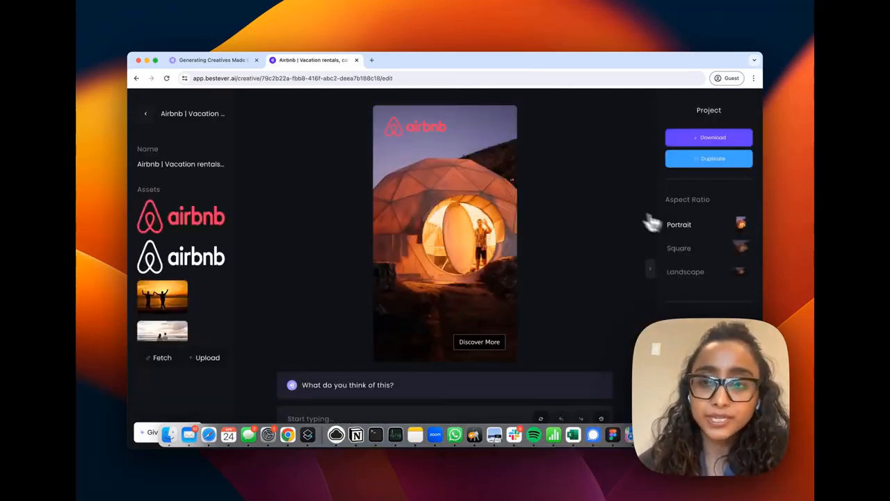
left_click(744, 249)
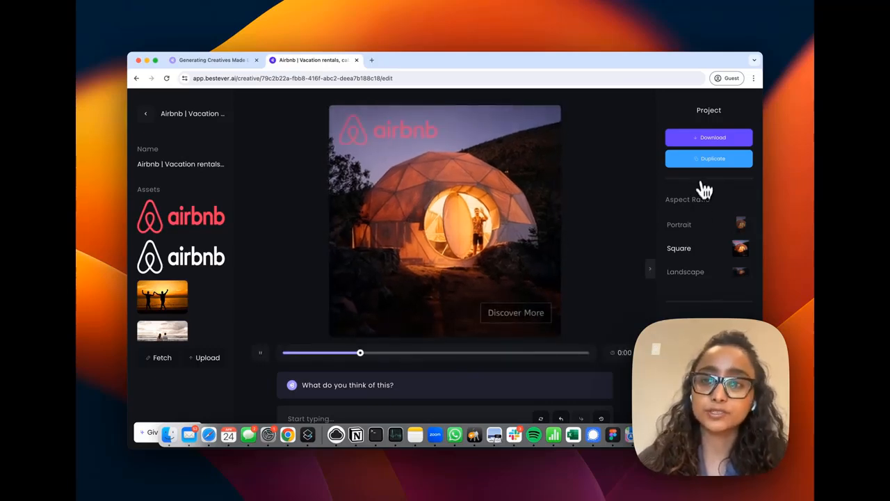
Download the square dome creative and go back to the creatives list
left_click(716, 138)
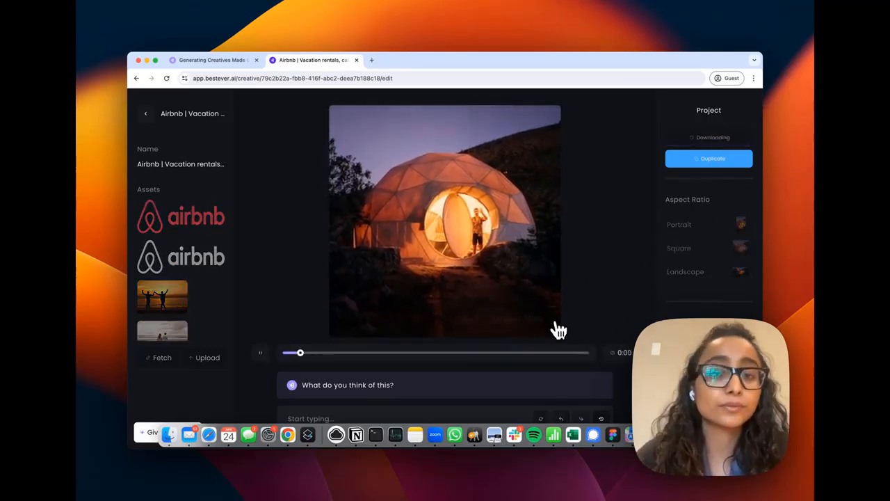
left_click(146, 113)
Edit the family beach creative and switch its aspect ratio to Square
scroll(332, 306, "down", 5)
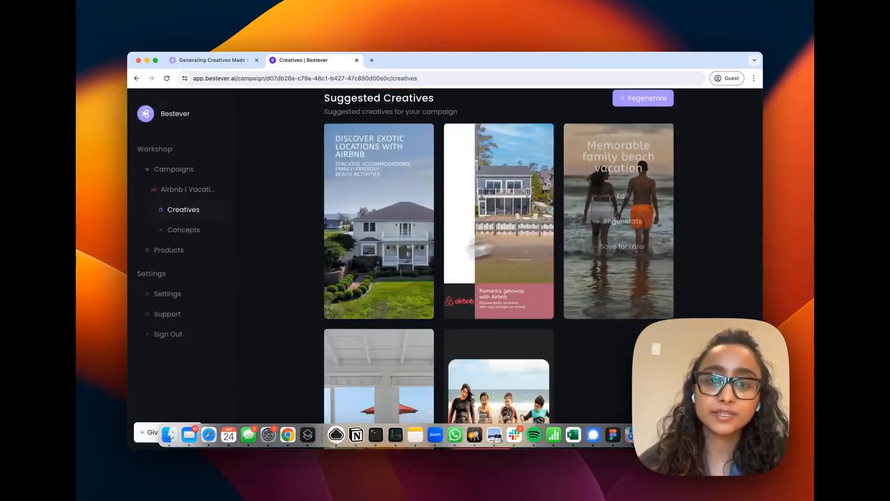
scroll(570, 278, "down", 3)
mouse_move(547, 346)
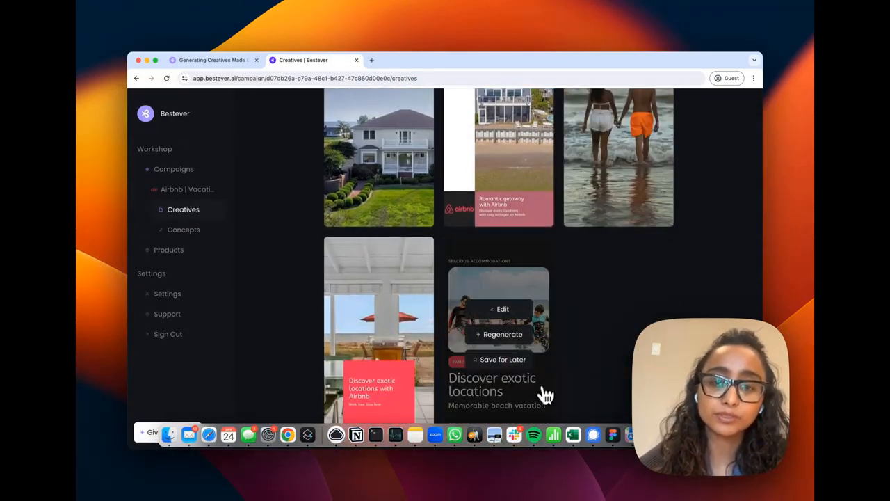
left_click(521, 315)
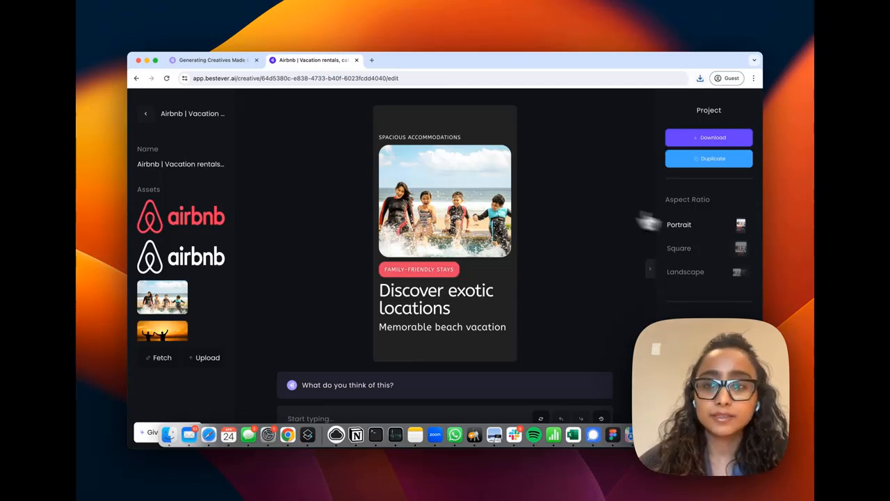
left_click(740, 254)
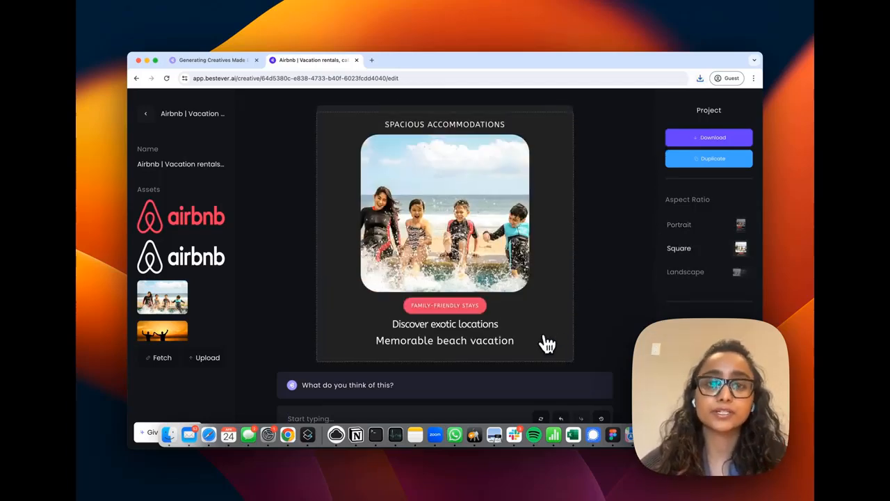
Ask the assistant to "Change the copy to be in French" and switch the creative to Landscape
left_click(474, 414)
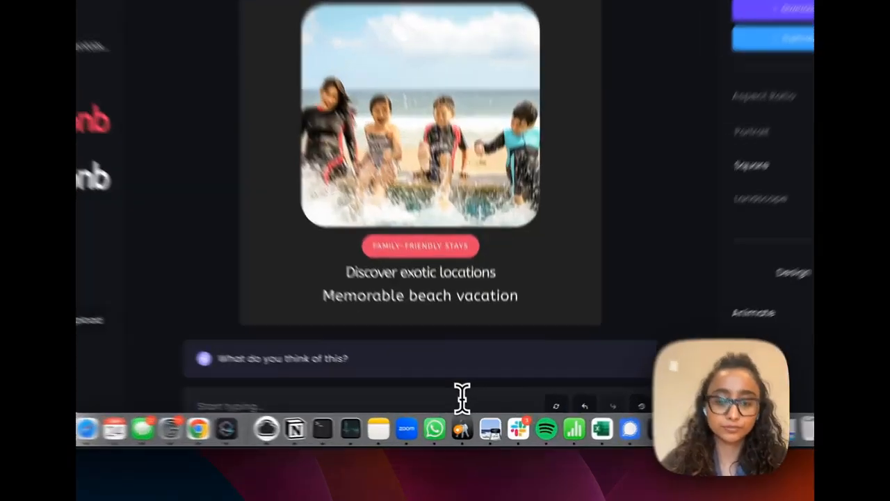
type("Change the c")
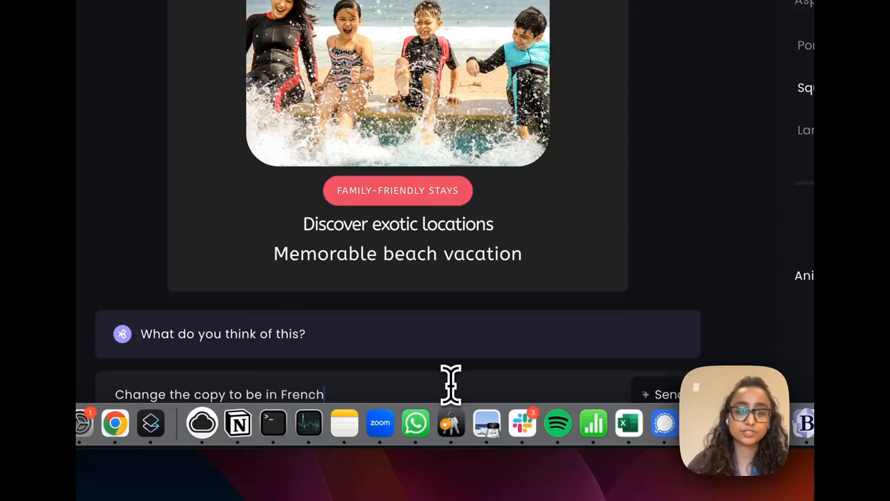
type("opy to be in French")
key("Return")
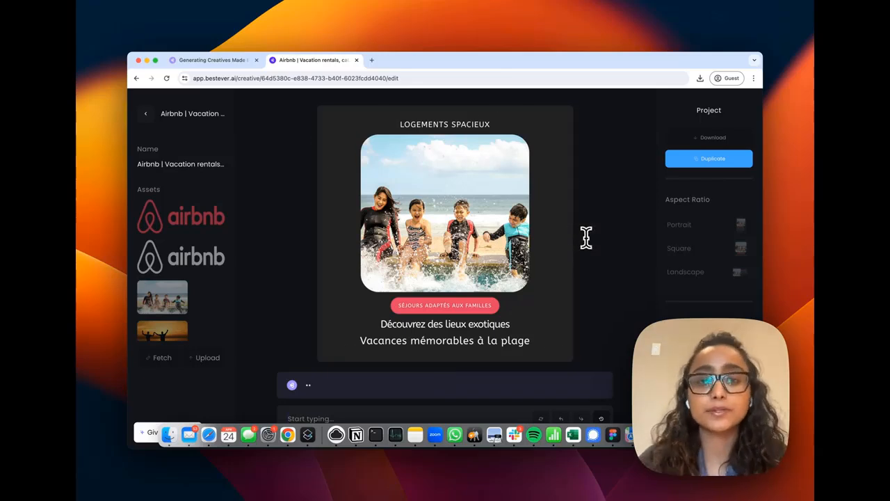
left_click(740, 273)
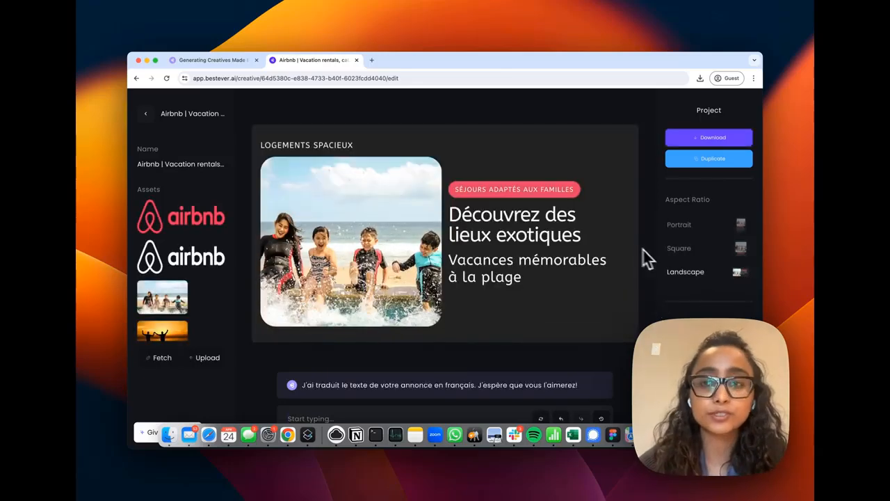
Switch the French beach creative to Portrait and return to the campaign's creatives list
left_click(741, 224)
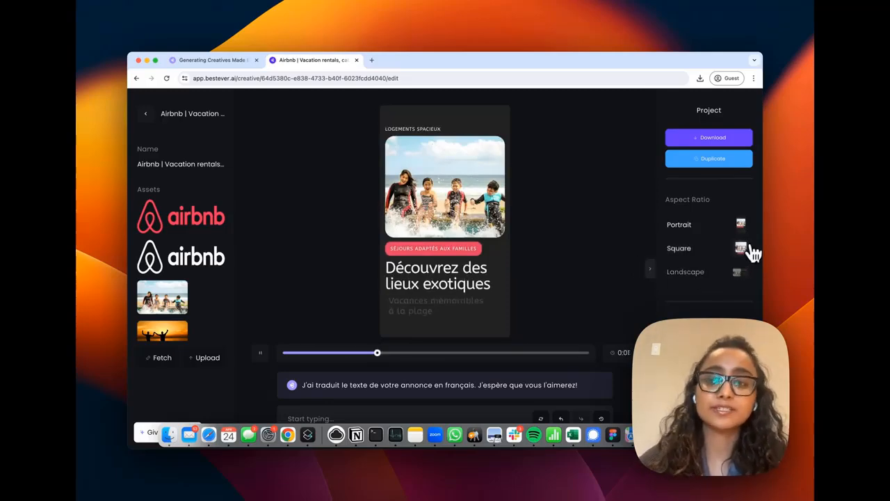
left_click(741, 280)
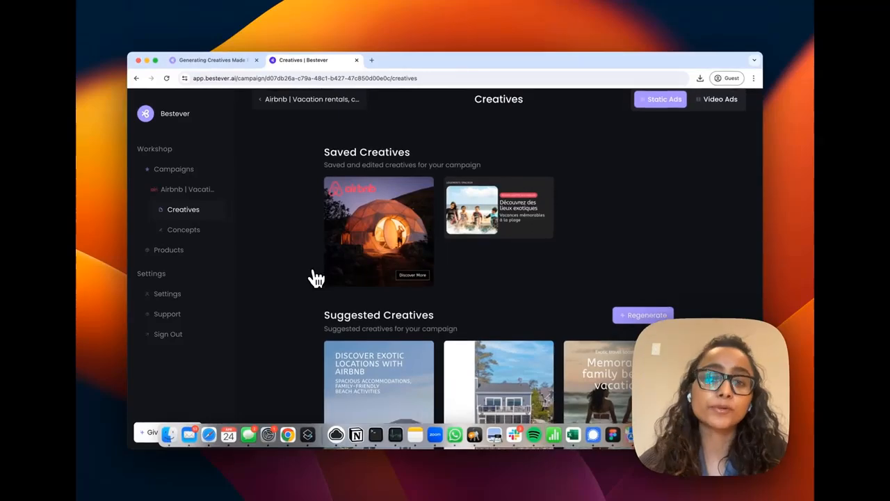
Open the suggested beach patio creative from the suggested creatives in the editor
scroll(316, 277, "down", 4)
scroll(313, 278, "down", 5)
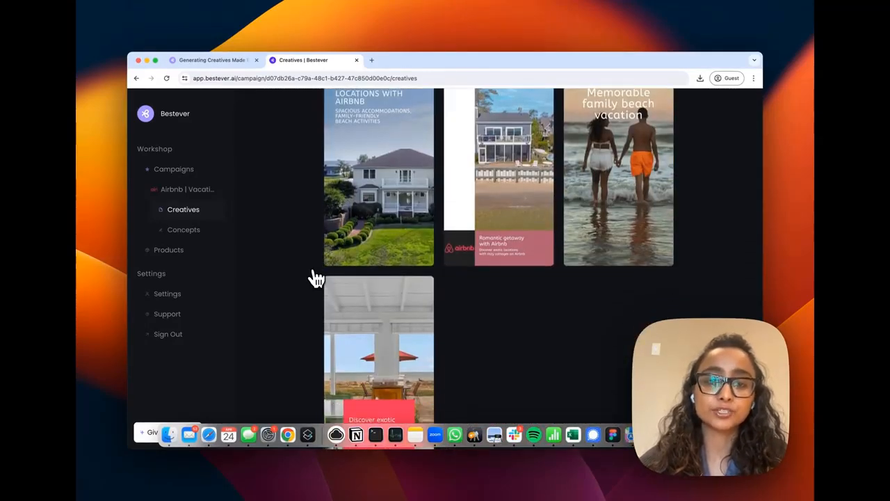
left_click(417, 312)
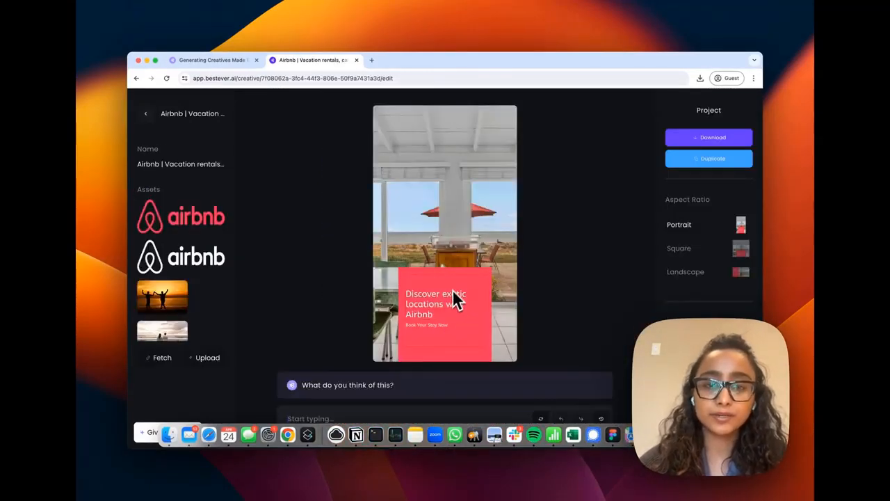
Edit the headline to read "Discover exotic locations with Airbnb+" and shorten the call-to-action to "Book Your Stay"
left_click(456, 299)
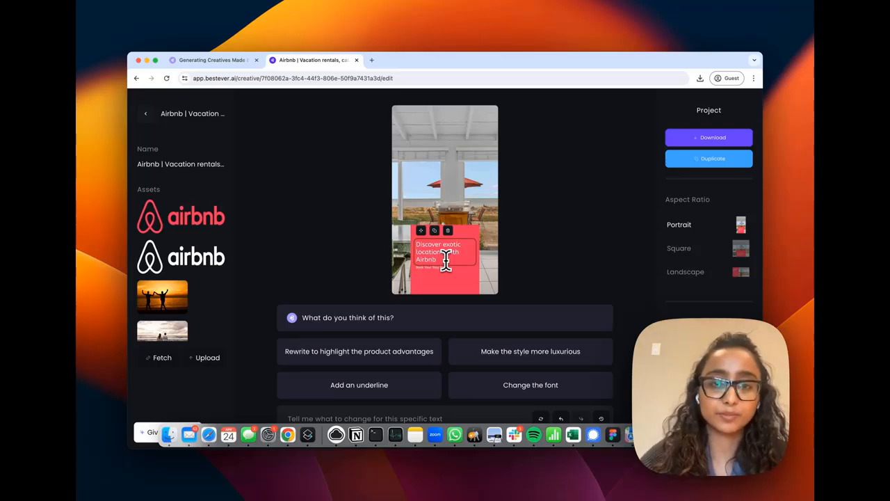
left_click(443, 278)
left_click(440, 258)
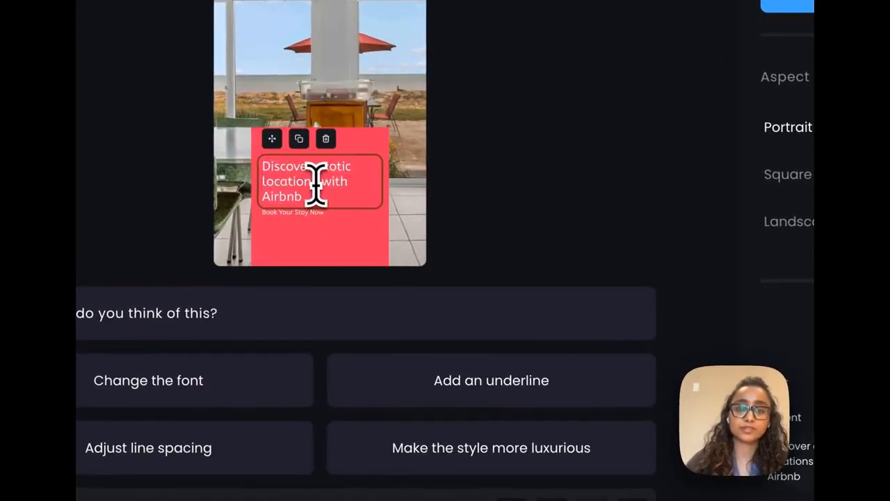
double_click(293, 197)
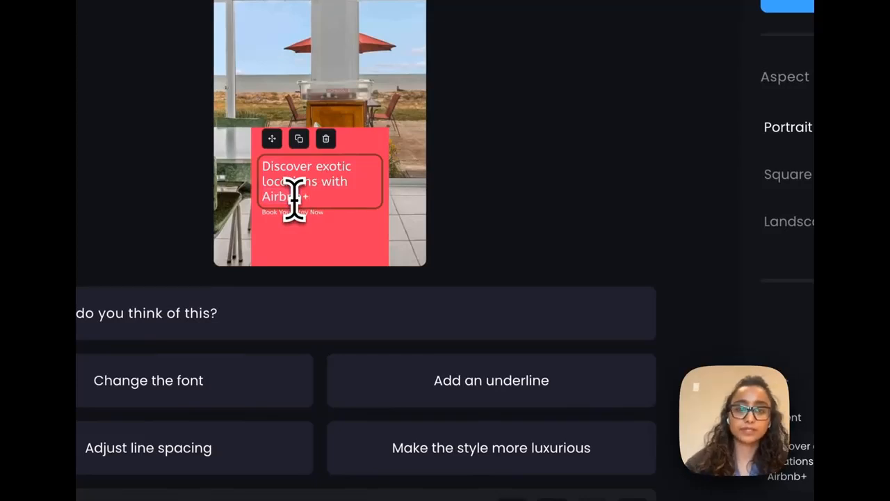
left_click(453, 218)
left_click(308, 351)
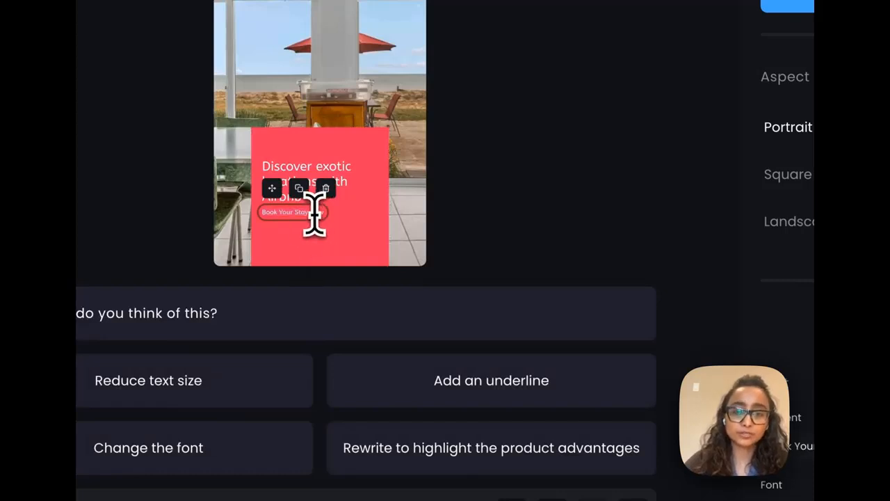
left_click(361, 220)
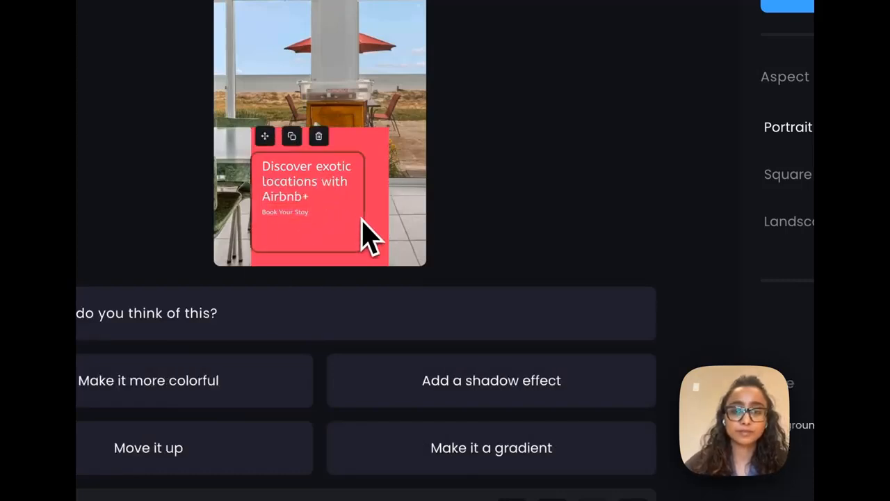
Select the headline and change its font weight in the design settings
left_click(312, 192)
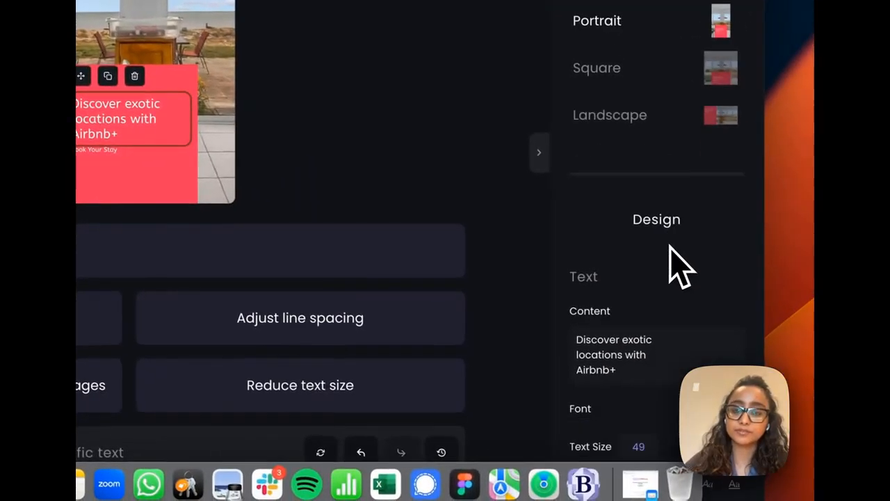
scroll(675, 262, "down", 5)
left_click(728, 235)
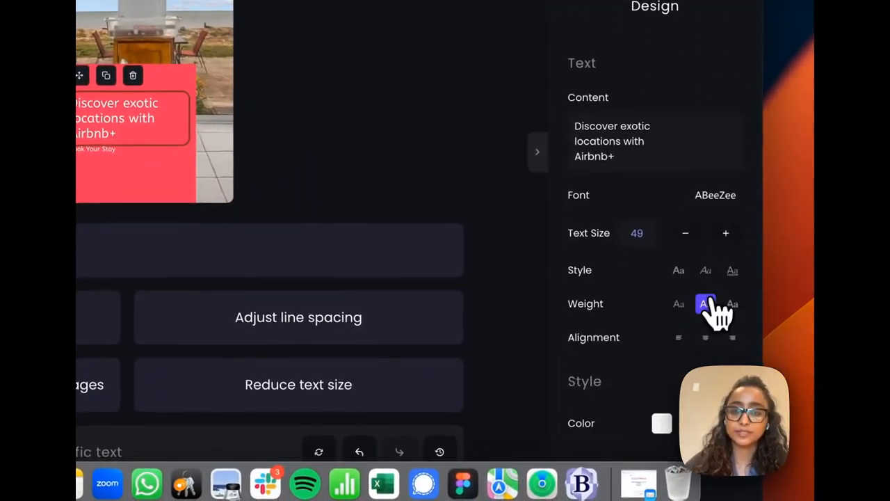
left_click(731, 304)
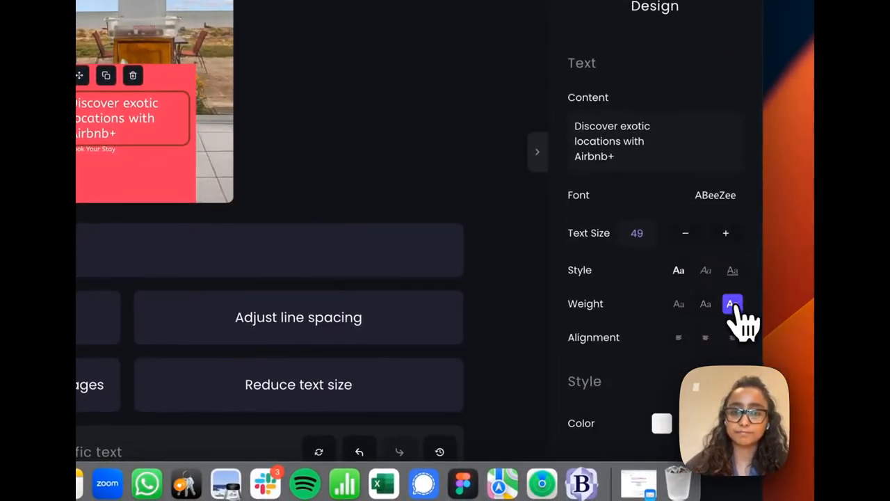
left_click(678, 304)
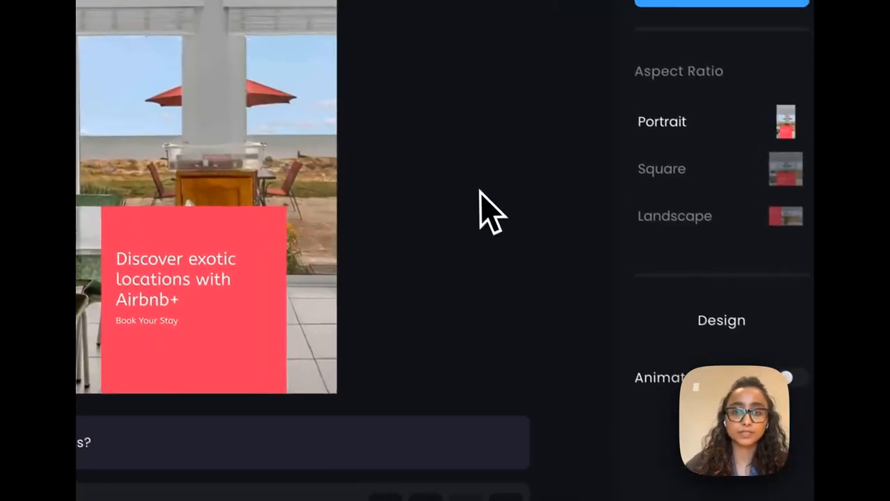